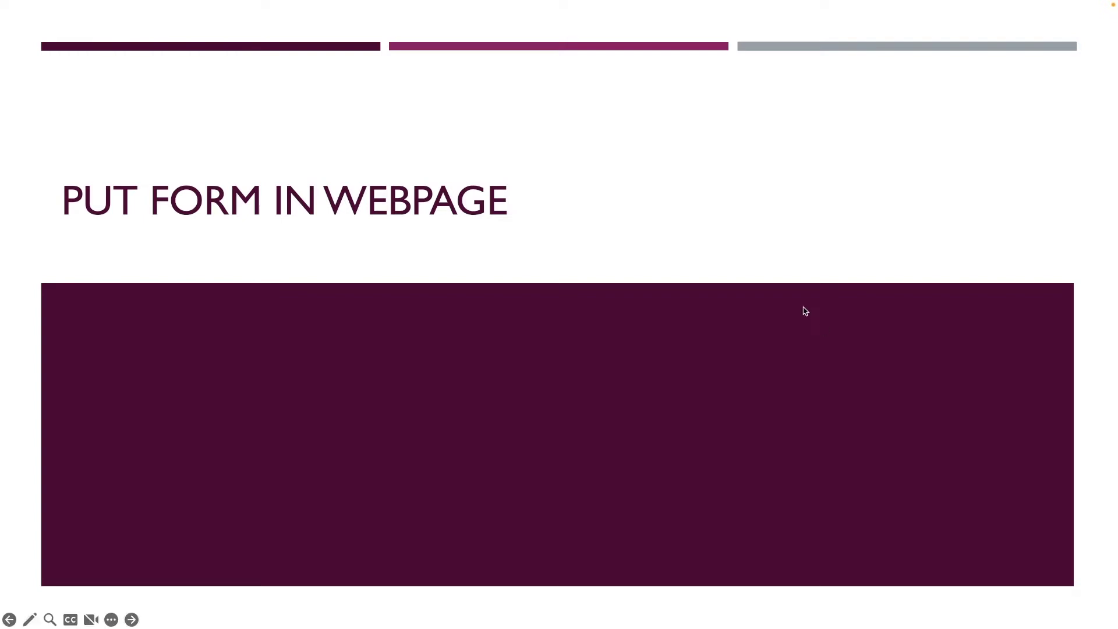
- Leave the slideshow and copy the Biking Release Form's web form embed code in Acrobat Sign
{"action": "left_click", "coordinate": [110, 214]}
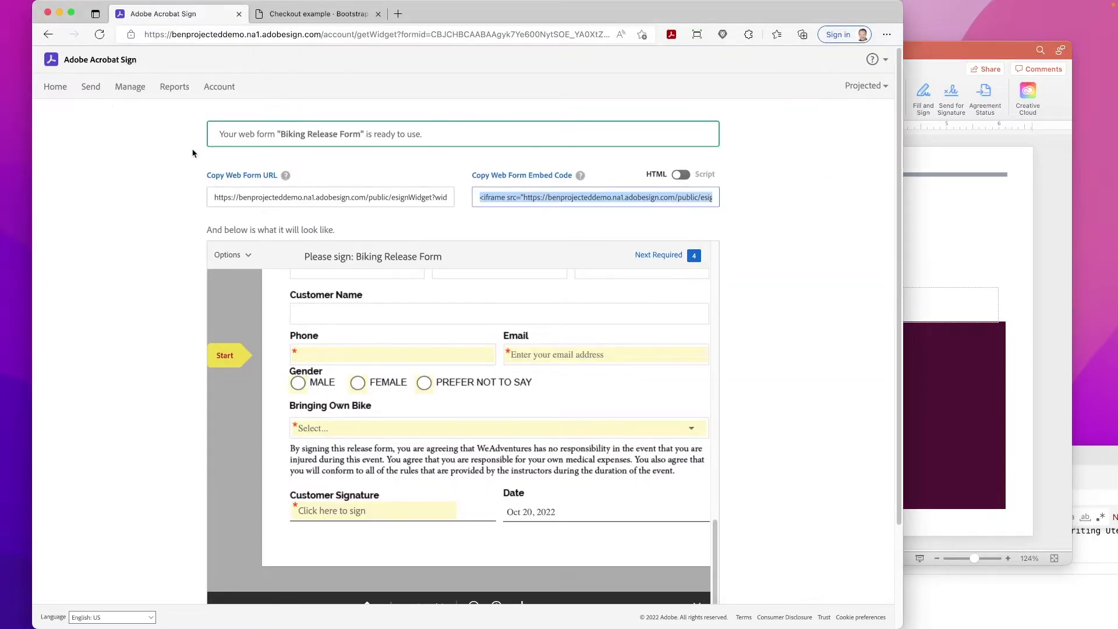
{"action": "scroll", "coordinate": [404, 358], "scroll_direction": "up", "scroll_amount": 15}
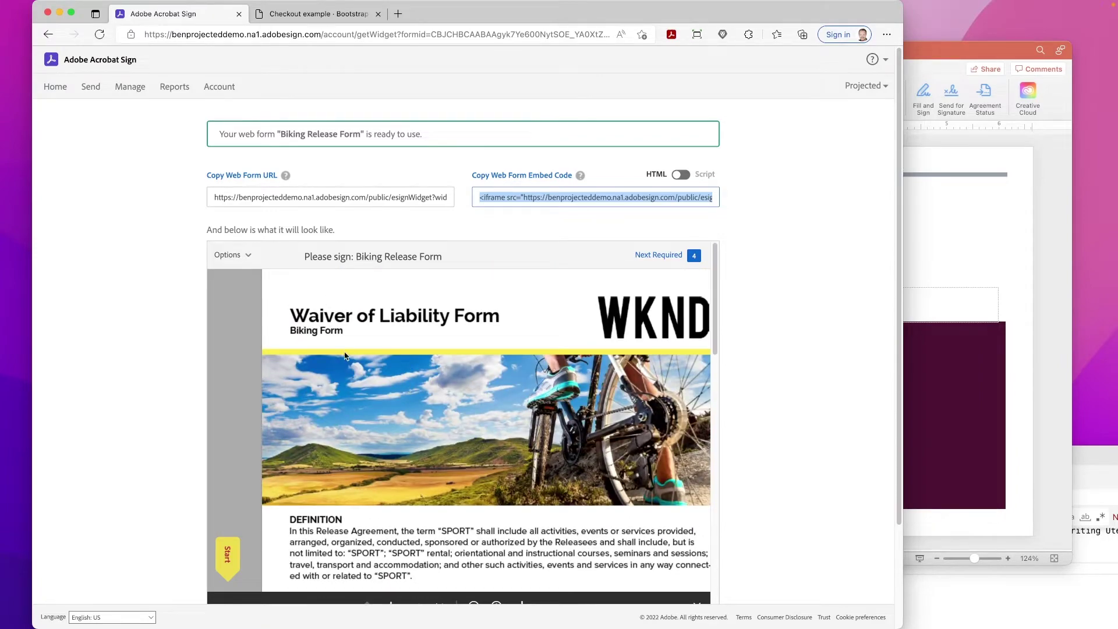
{"action": "scroll", "coordinate": [348, 356], "scroll_direction": "down", "scroll_amount": 2}
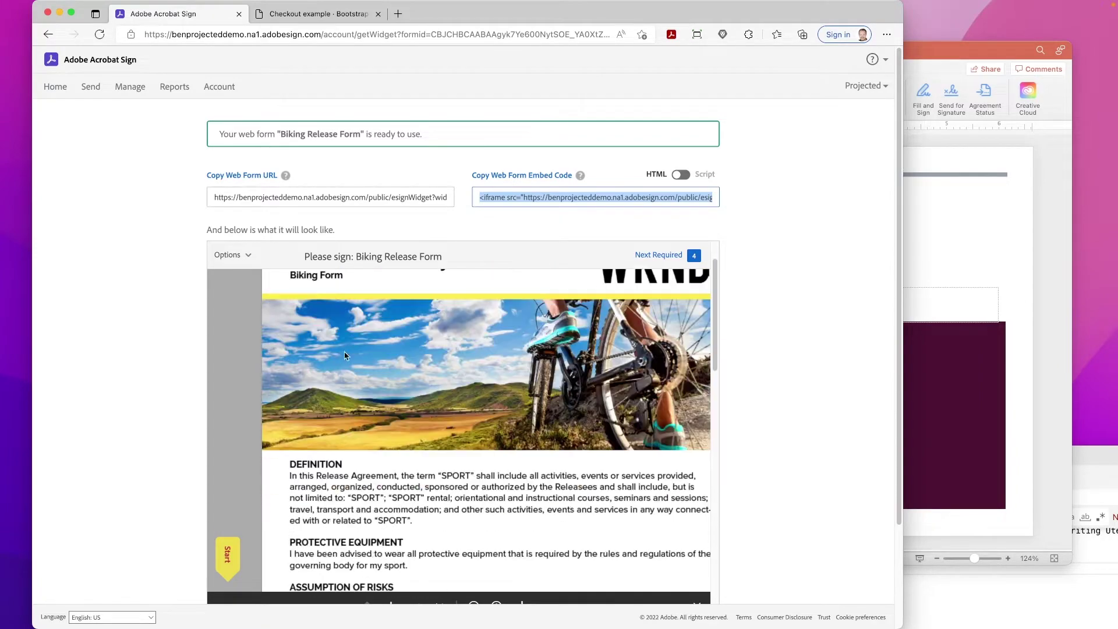
{"action": "left_click", "coordinate": [482, 198]}
{"action": "left_click", "coordinate": [483, 197]}
- Move the VS Code window into view, paste the Acrobat Sign iframe on line 48, and save index.html
{"action": "left_click", "coordinate": [1083, 456]}
{"action": "left_click_drag", "start_coordinate": [1083, 457], "coordinate": [697, 94]}
{"action": "scroll", "coordinate": [466, 244], "scroll_direction": "up", "scroll_amount": 3}
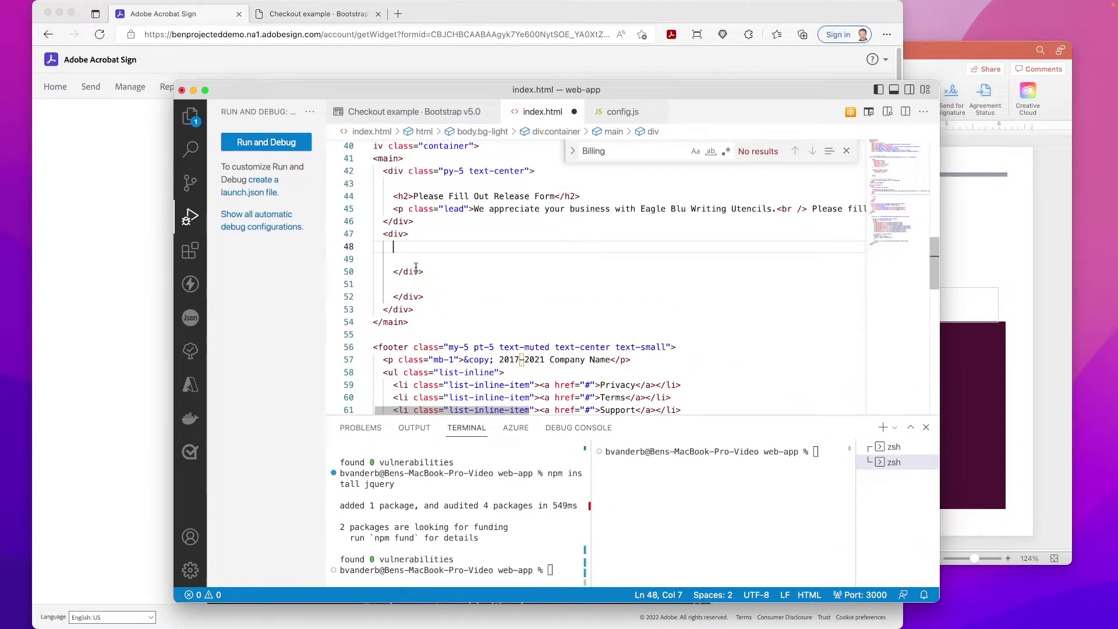
{"action": "key", "text": "super+v"}
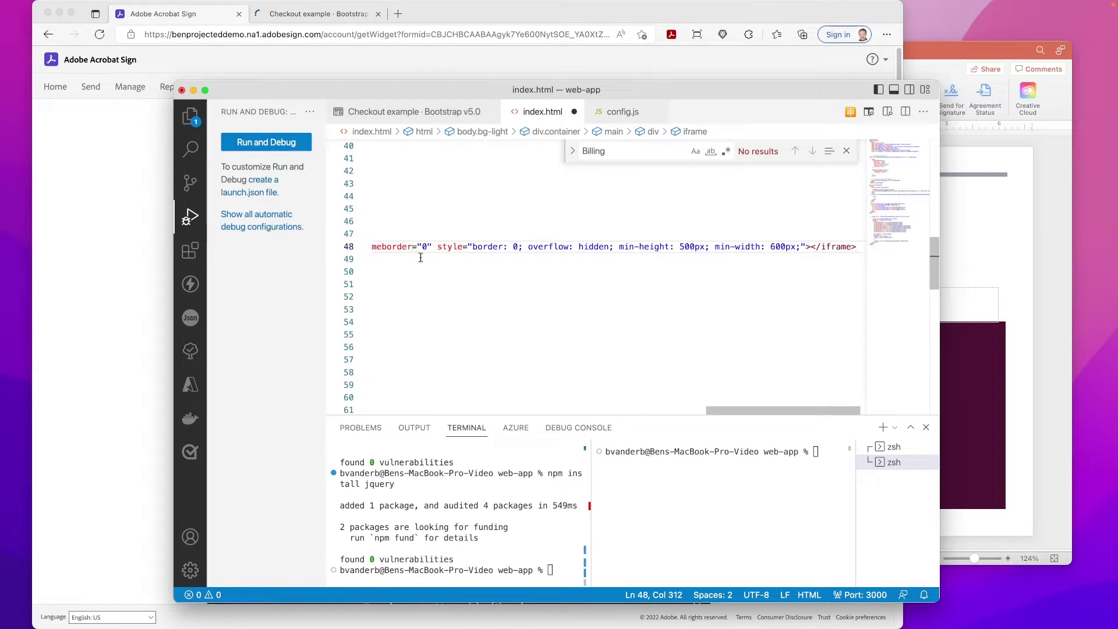
{"action": "key", "text": "super+s"}
- Open the Checkout example page and scroll through the embedded Biking Release Form
{"action": "left_click", "coordinate": [303, 58]}
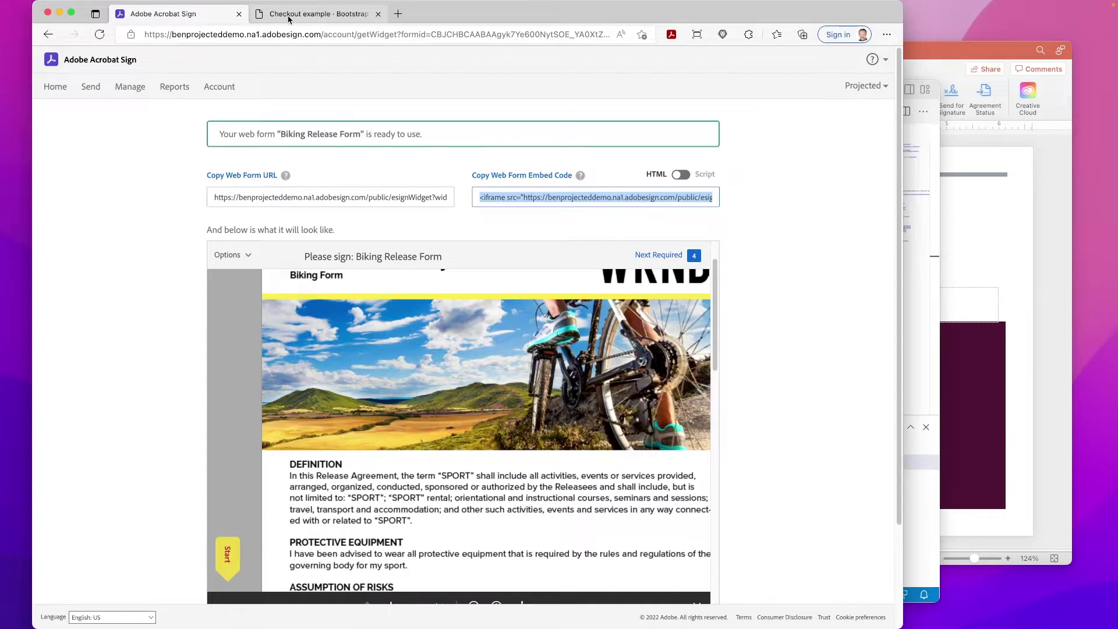
{"action": "left_click", "coordinate": [288, 17]}
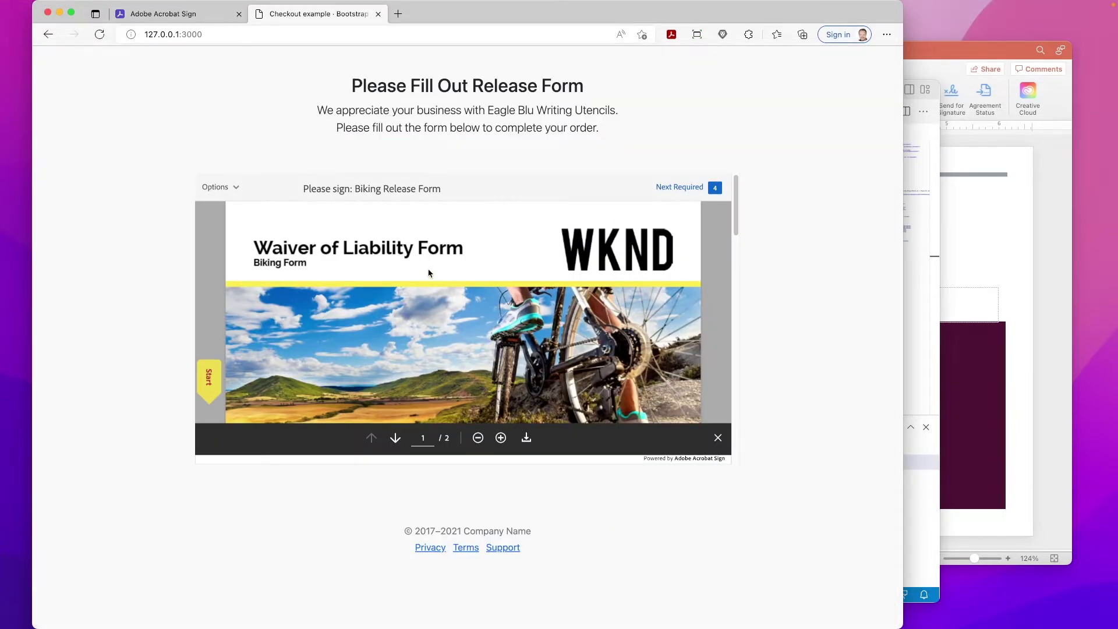
{"action": "scroll", "coordinate": [428, 272], "scroll_direction": "down", "scroll_amount": 5}
{"action": "scroll", "coordinate": [428, 272], "scroll_direction": "down", "scroll_amount": 15}
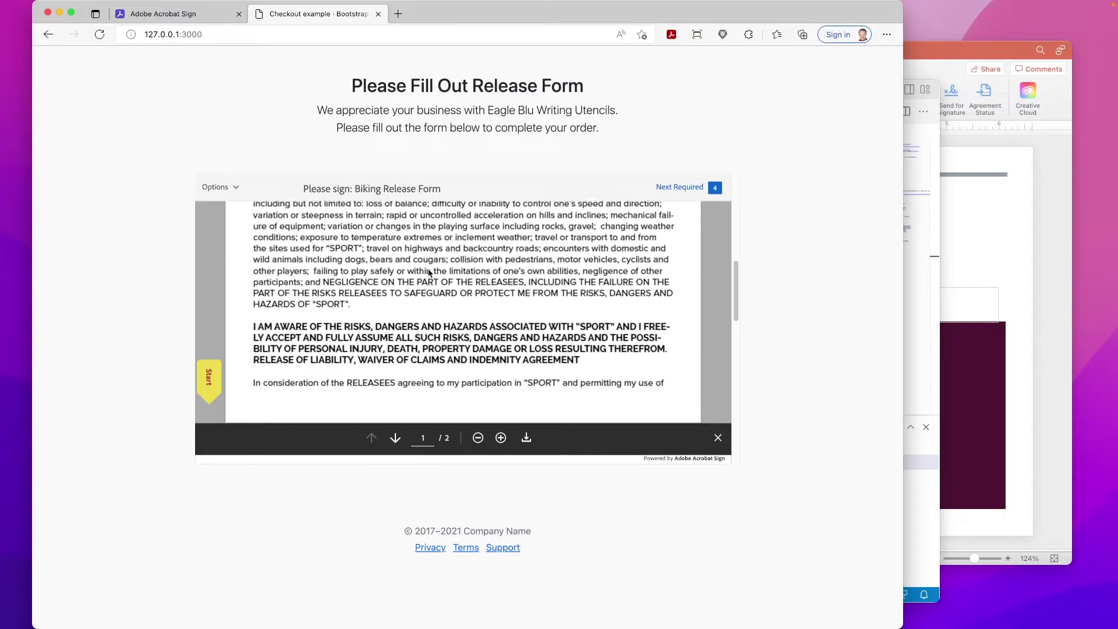
{"action": "scroll", "coordinate": [429, 271], "scroll_direction": "down", "scroll_amount": 3}
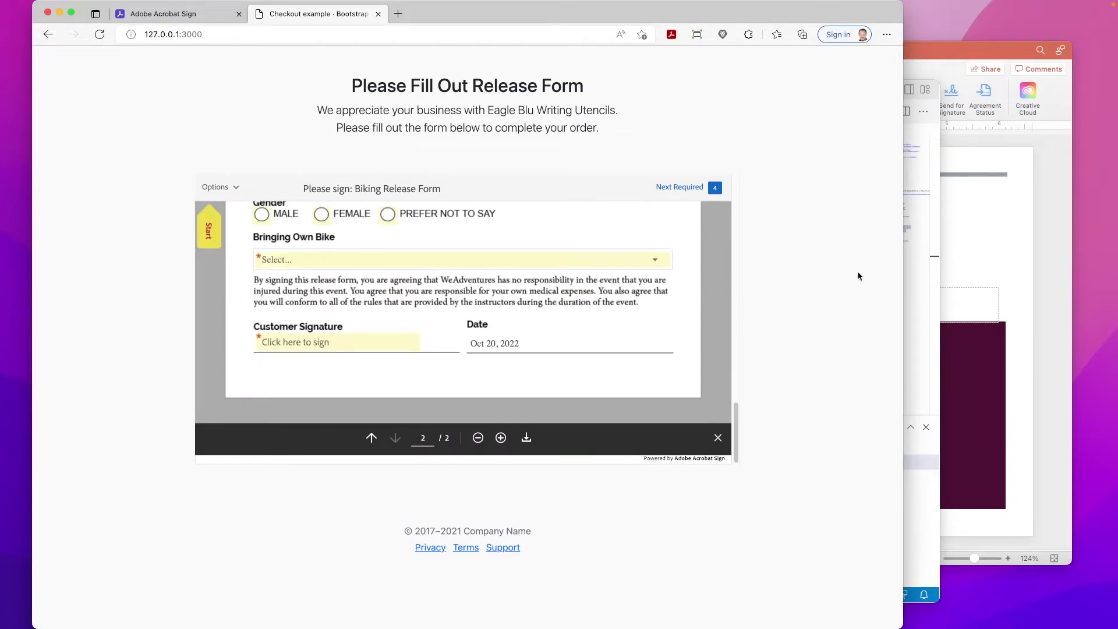
- Start the WebForm slideshow from the HOW IT WORKS slide
{"action": "left_click", "coordinate": [996, 252]}
{"action": "left_click", "coordinate": [230, 238]}
{"action": "left_click", "coordinate": [920, 560]}
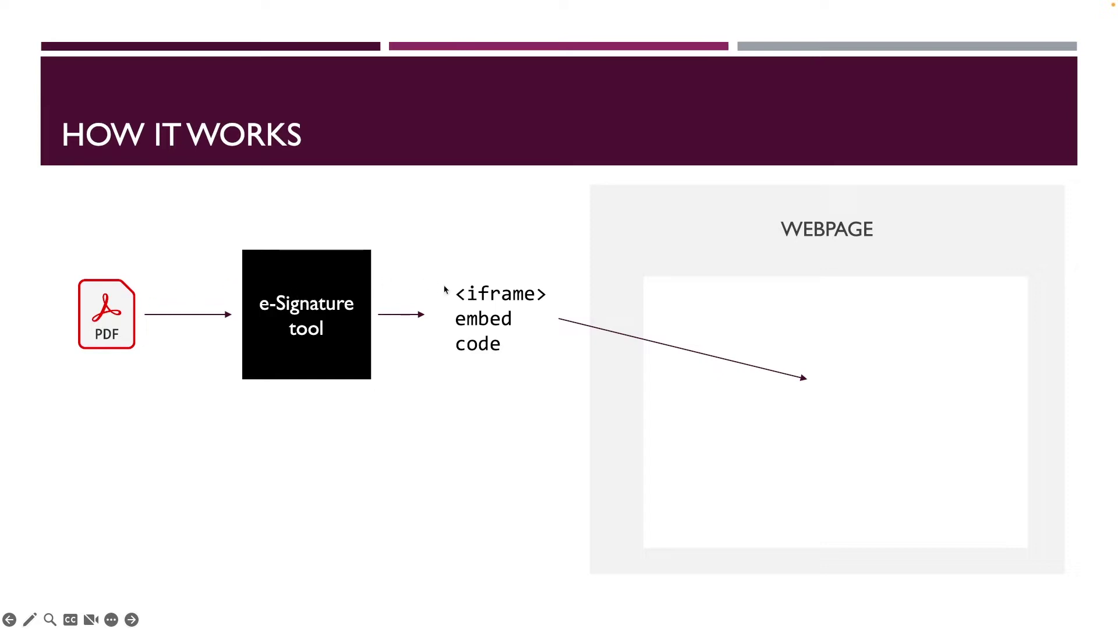
- After presenting the HOW IT WORKS diagram, advance to the BENEFITS slide
{"action": "left_click", "coordinate": [708, 348]}
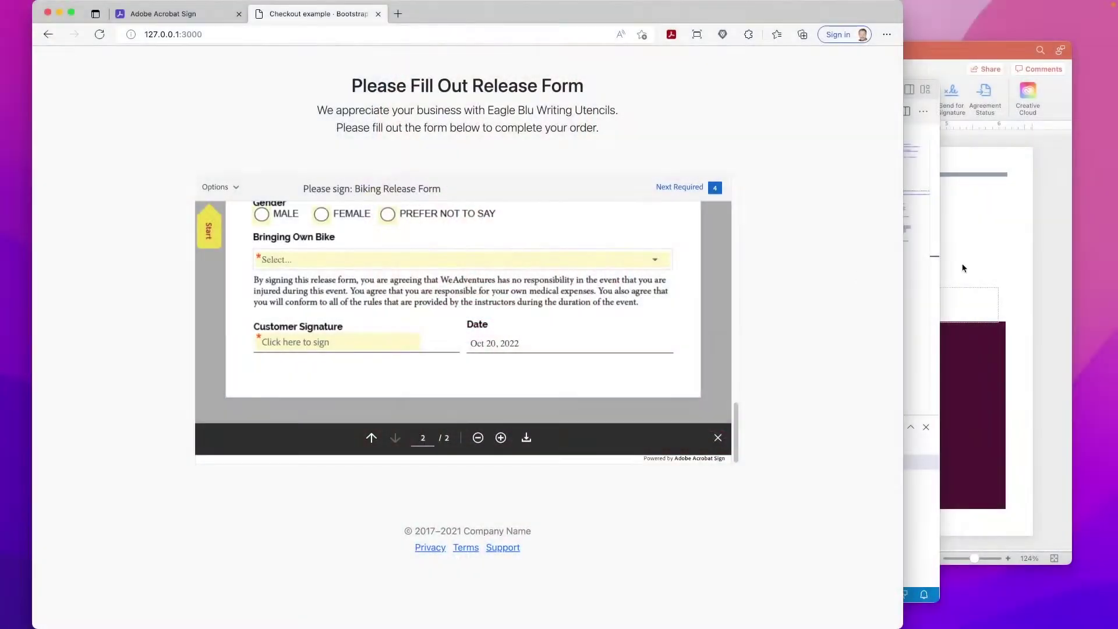
- Select the HOW IT WORKS slide in PowerPoint and move the index.html editor window into view
{"action": "left_click", "coordinate": [1005, 248]}
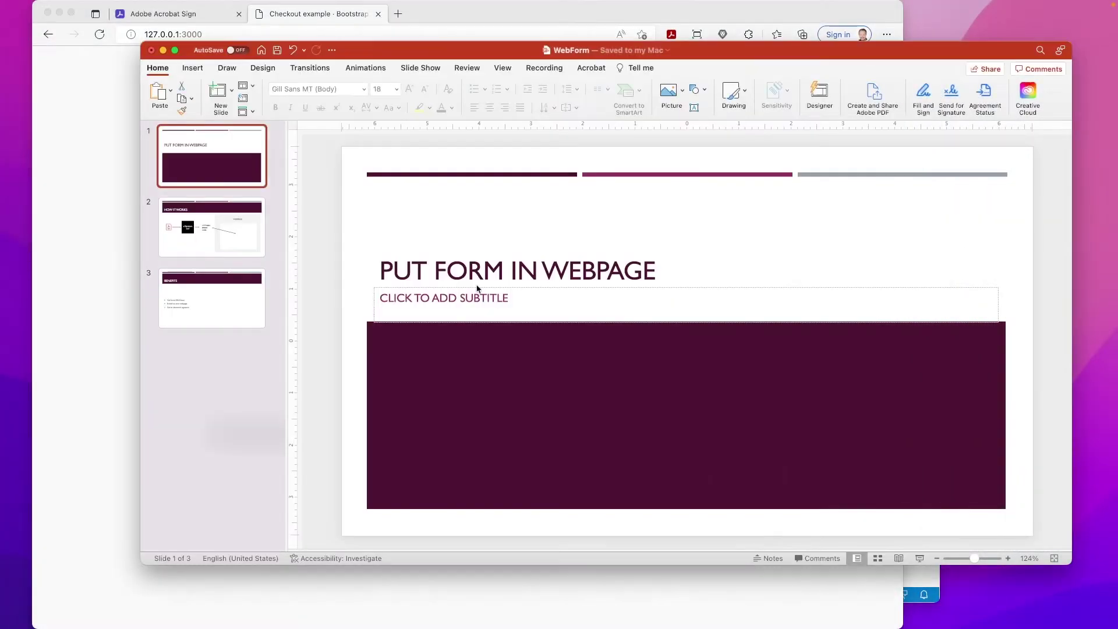
{"action": "left_click", "coordinate": [231, 238]}
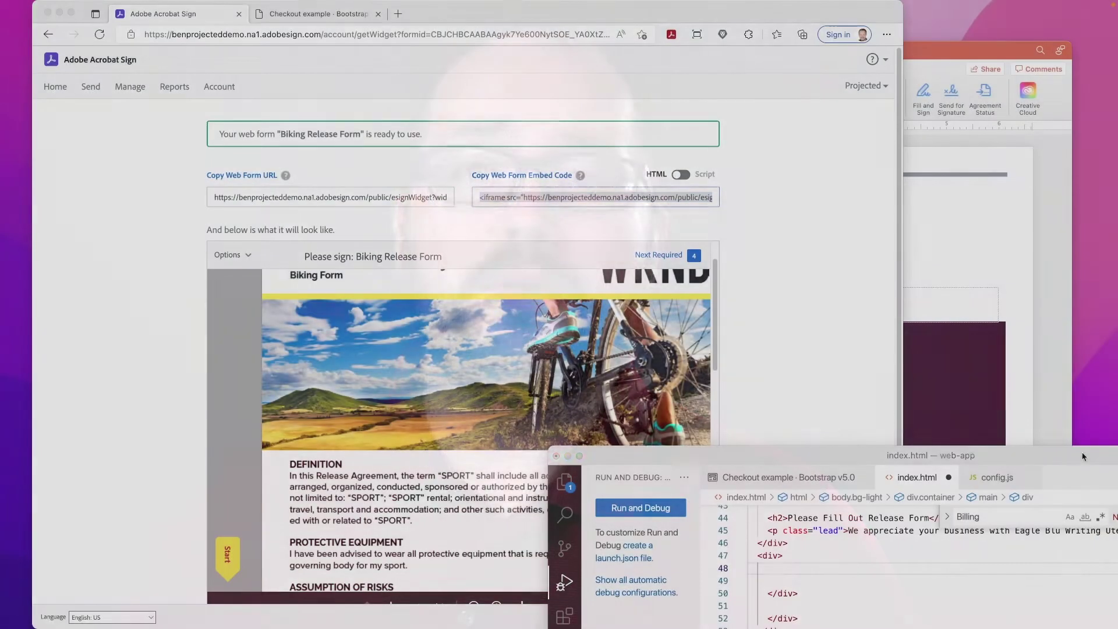
{"action": "left_click_drag", "start_coordinate": [1073, 461], "coordinate": [697, 94]}
{"action": "scroll", "coordinate": [414, 290], "scroll_direction": "up", "scroll_amount": 2}
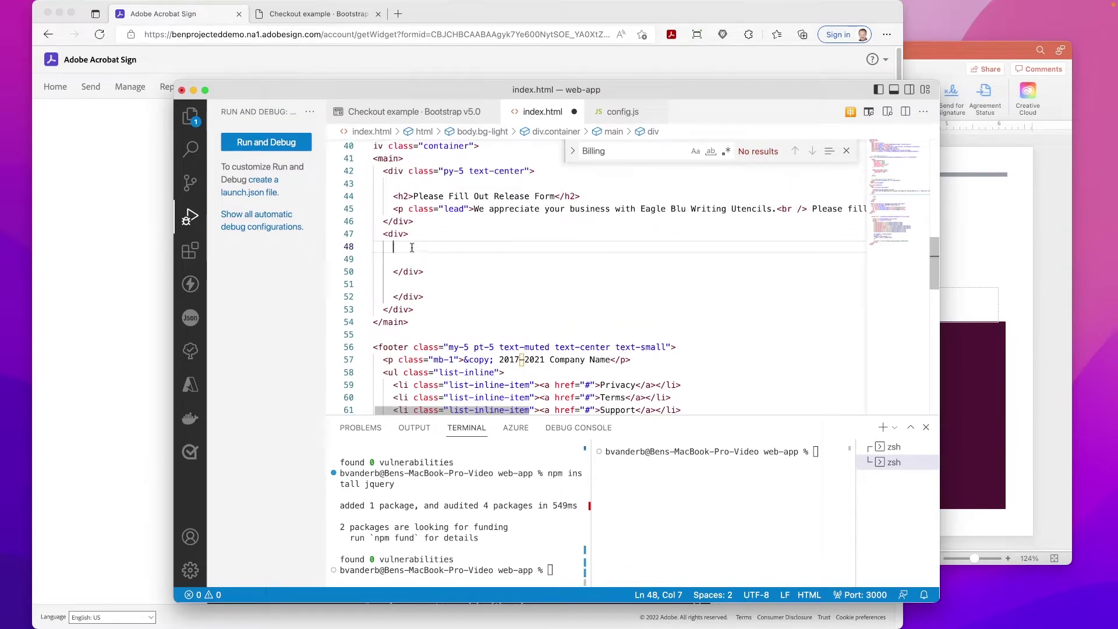
- Paste the Acrobat Sign iframe embed code onto empty line 48 of index.html
{"action": "key", "text": "super+v"}
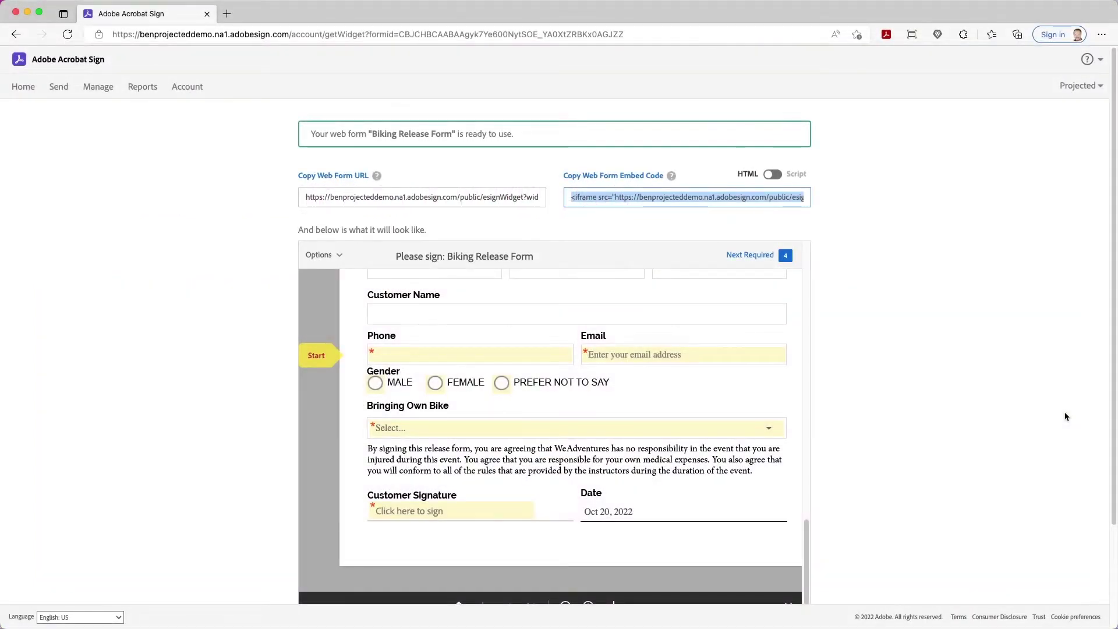
{"action": "scroll", "coordinate": [545, 343], "scroll_direction": "up", "scroll_amount": 5}
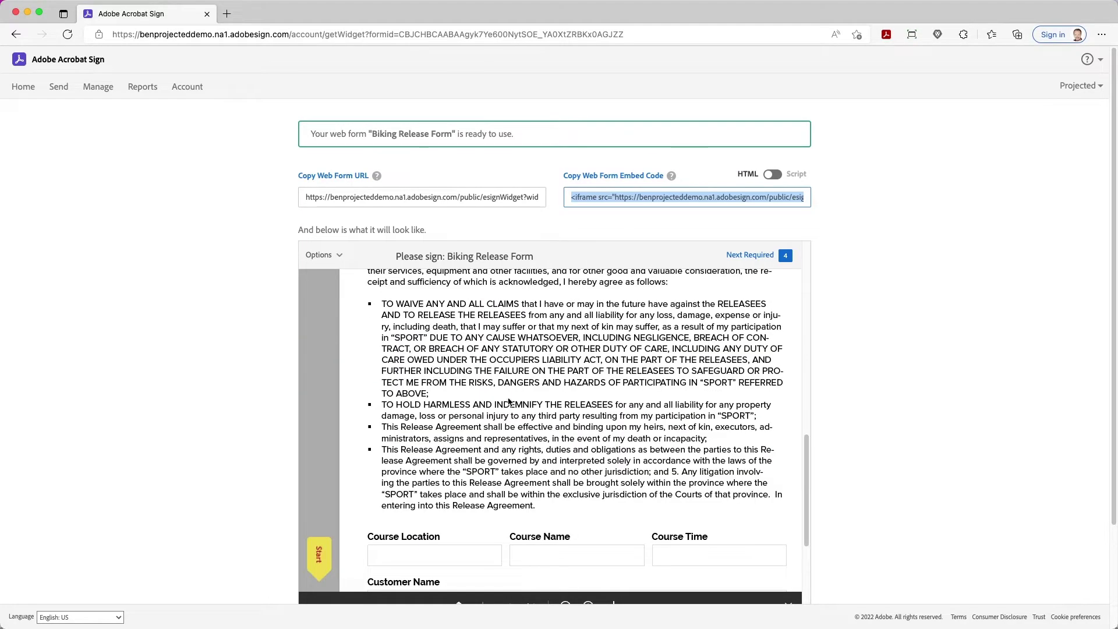
{"action": "scroll", "coordinate": [508, 401], "scroll_direction": "up", "scroll_amount": 10}
{"action": "scroll", "coordinate": [508, 401], "scroll_direction": "up", "scroll_amount": 2}
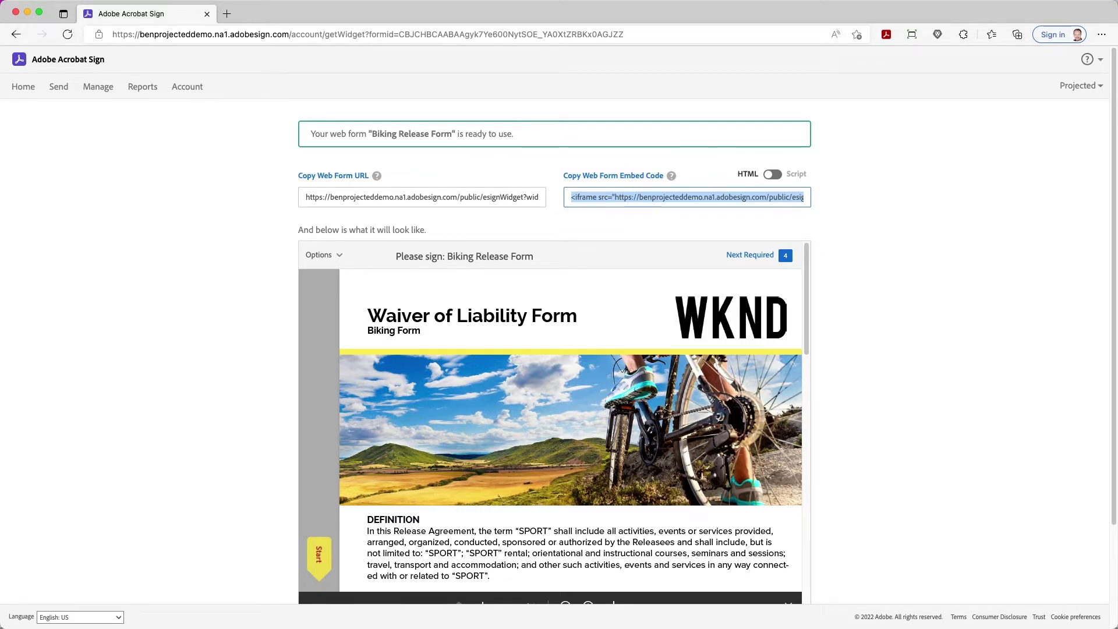
- Switch to VS Code and paste the web form iframe code onto line 48 of index.html
{"action": "key", "text": "super+Tab"}
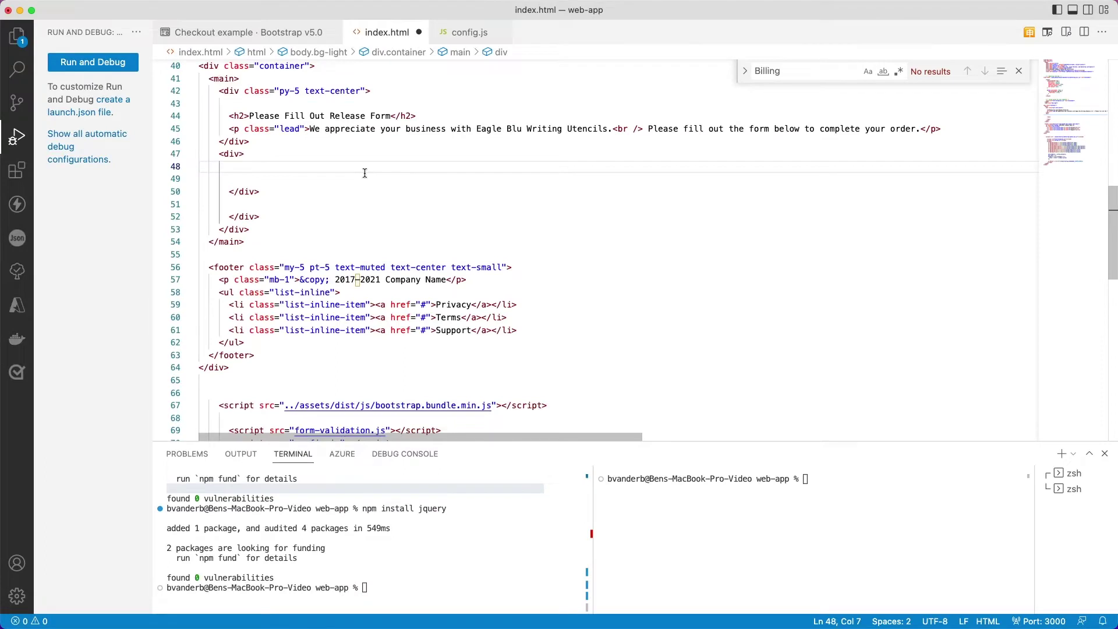
{"action": "key", "text": "super+v"}
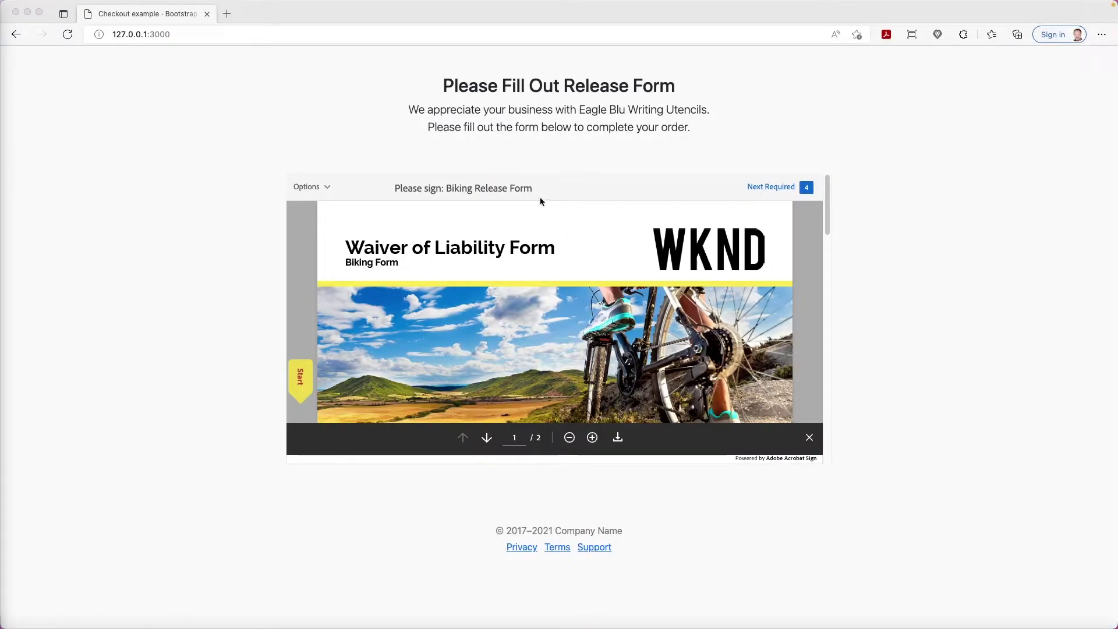
- Scroll through both pages of the release form embedded on the 127.0.0.1:3000 page
{"action": "scroll", "coordinate": [524, 293], "scroll_direction": "down", "scroll_amount": 15}
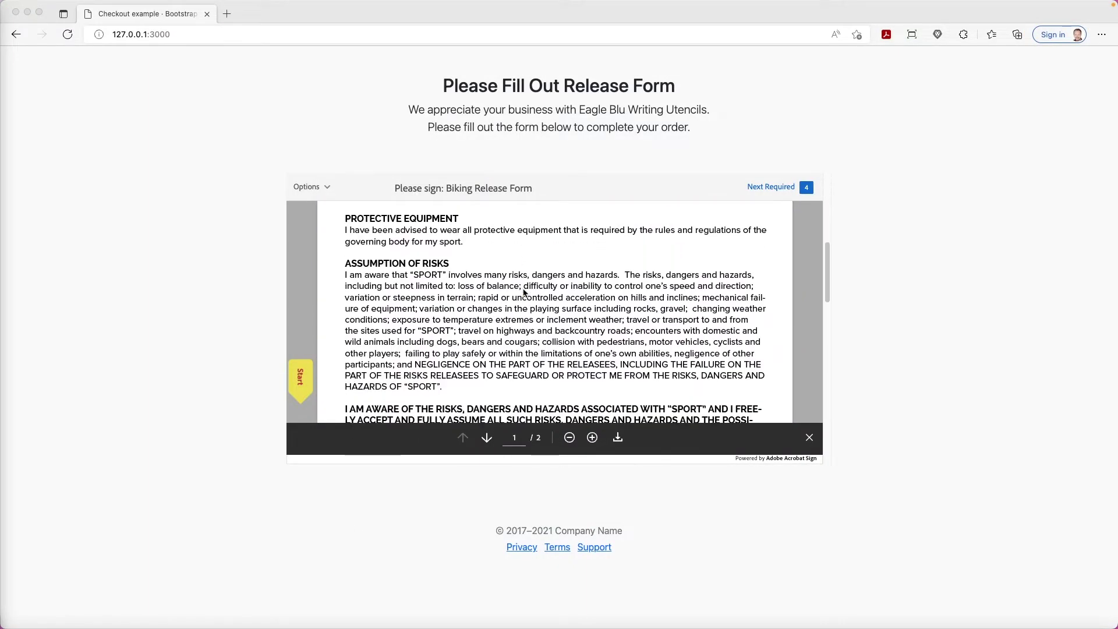
{"action": "scroll", "coordinate": [523, 293], "scroll_direction": "down", "scroll_amount": 10}
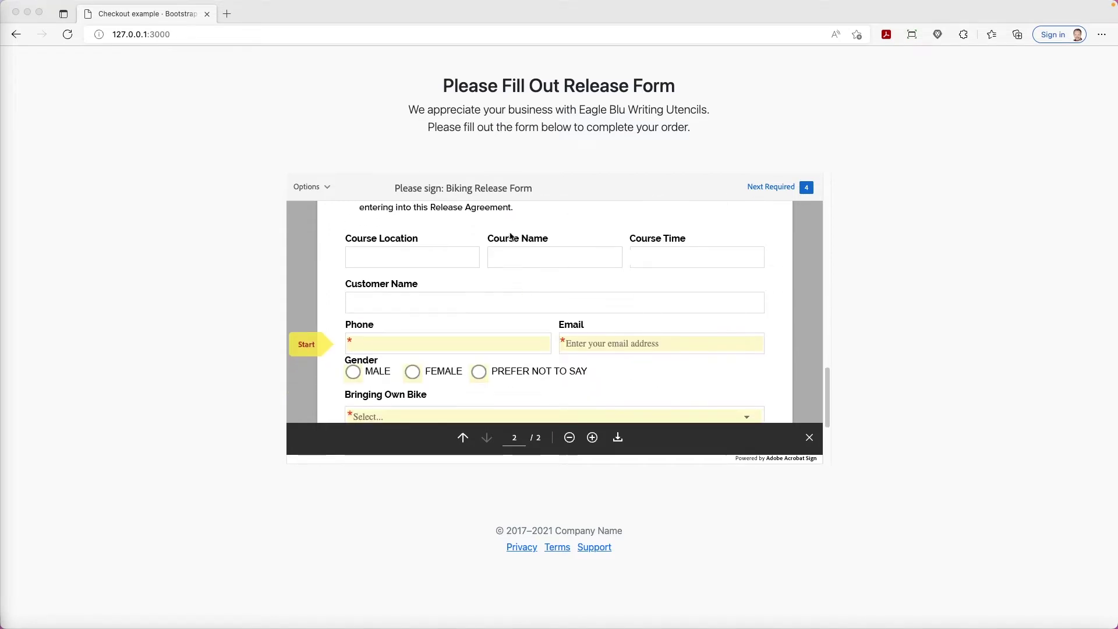
{"action": "scroll", "coordinate": [433, 302], "scroll_direction": "down", "scroll_amount": 3}
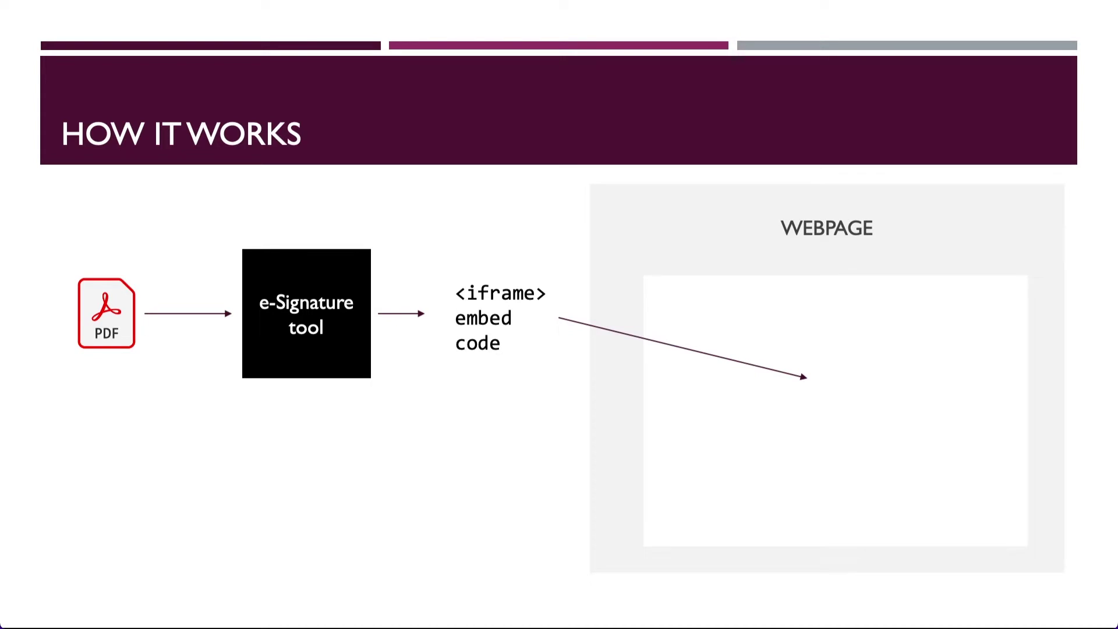
- Move the slideshow on from the HOW IT WORKS diagram to the BENEFITS slide
{"action": "key", "text": "Right"}
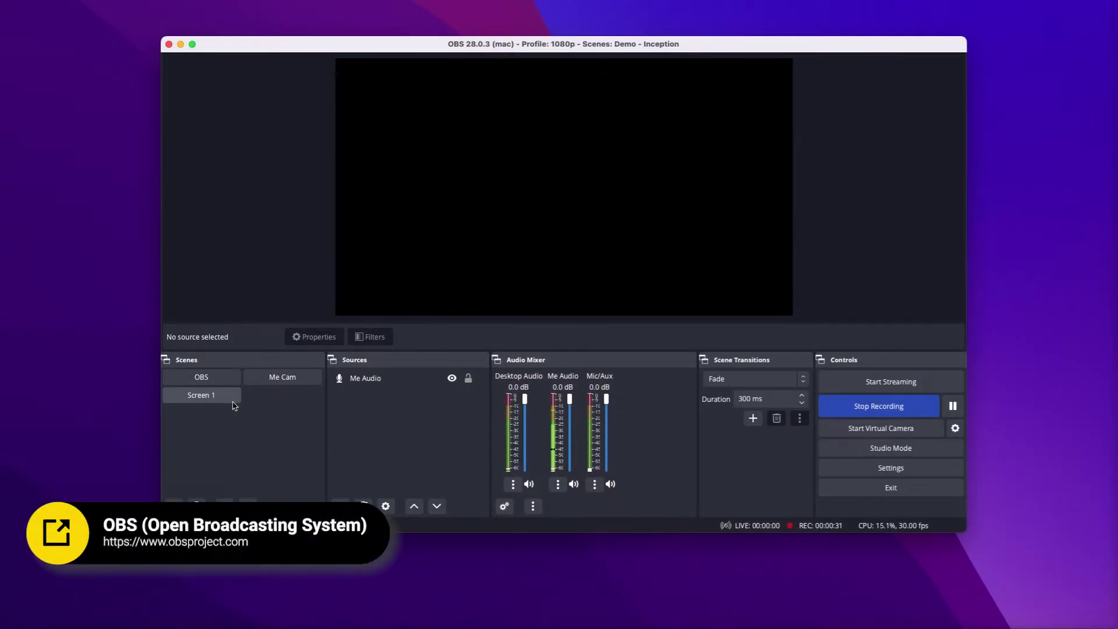
- Add a new Display Capture source named 'Display Capture 2' to the Screen 1 scene
{"action": "left_click", "coordinate": [231, 399]}
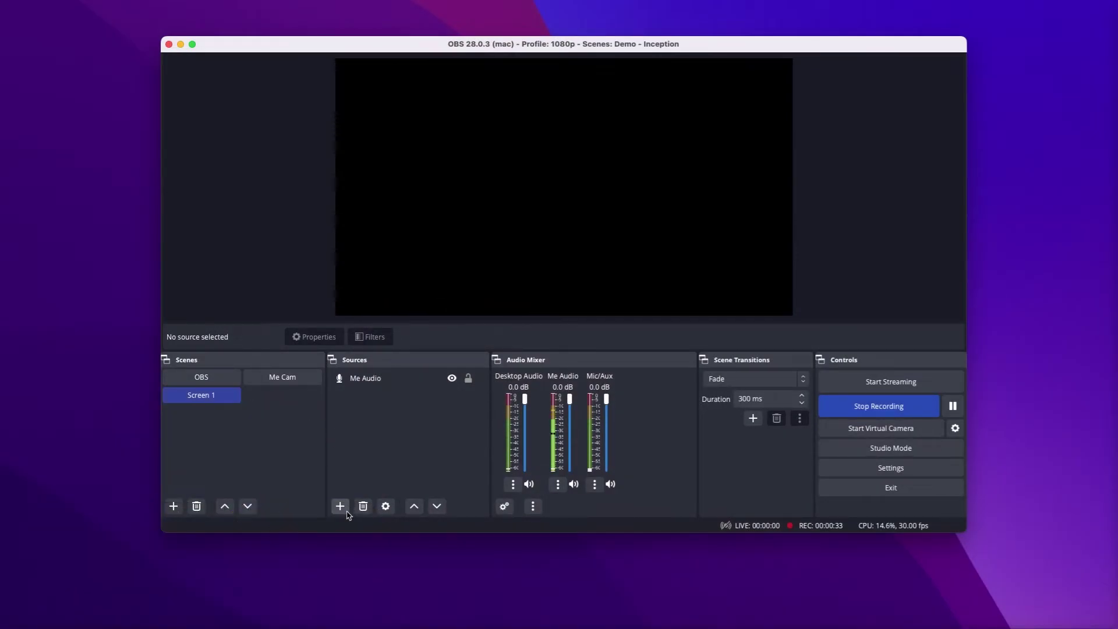
{"action": "left_click", "coordinate": [341, 506]}
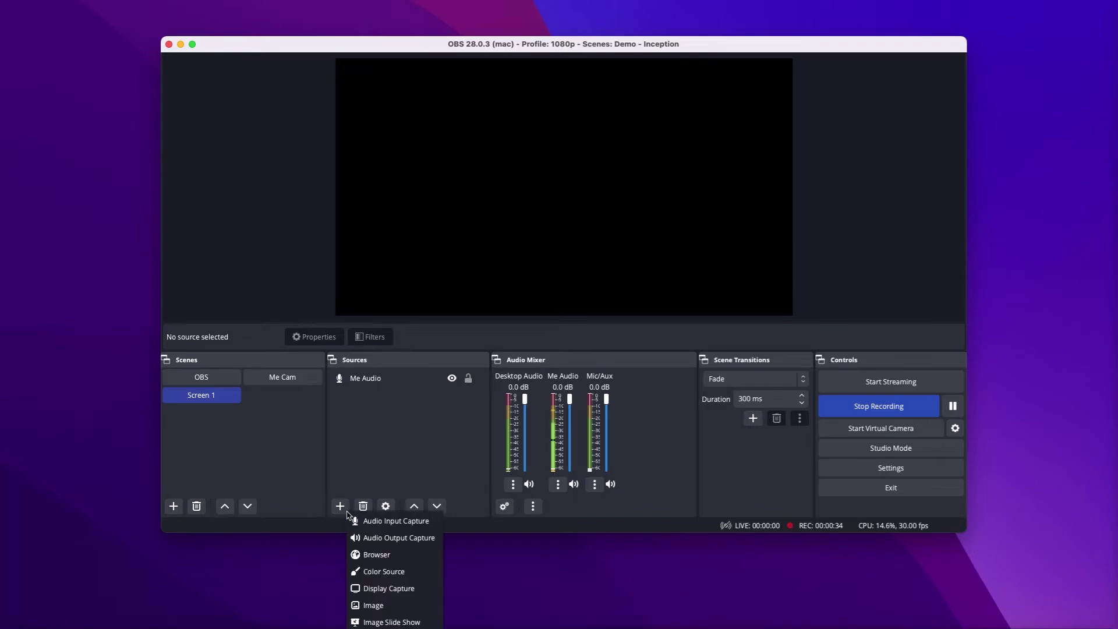
{"action": "left_click", "coordinate": [389, 589]}
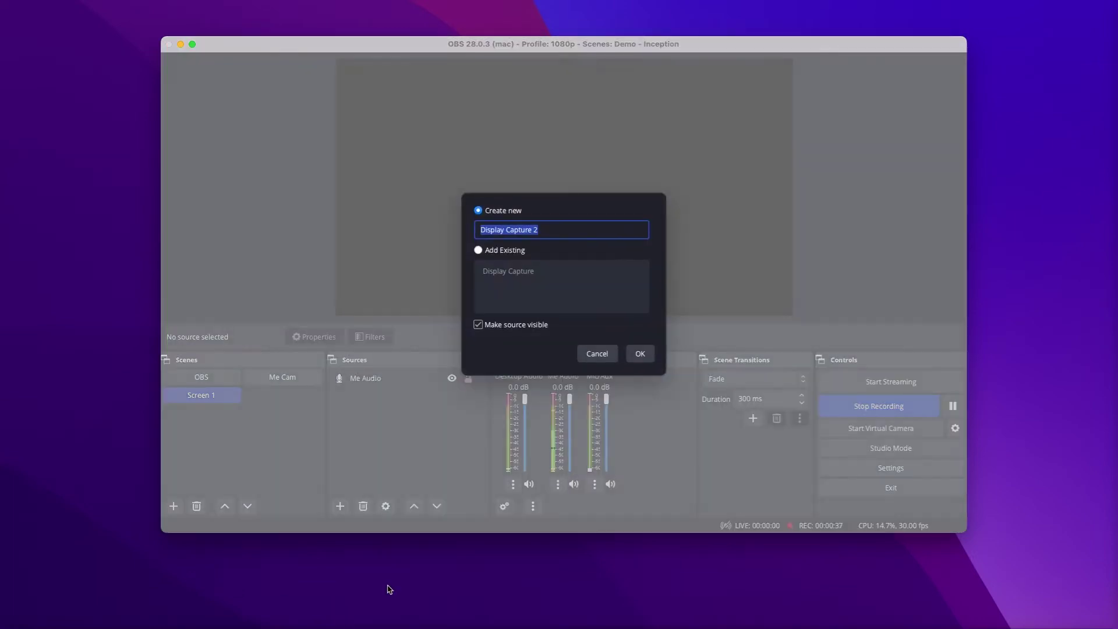
{"action": "key", "text": "Return"}
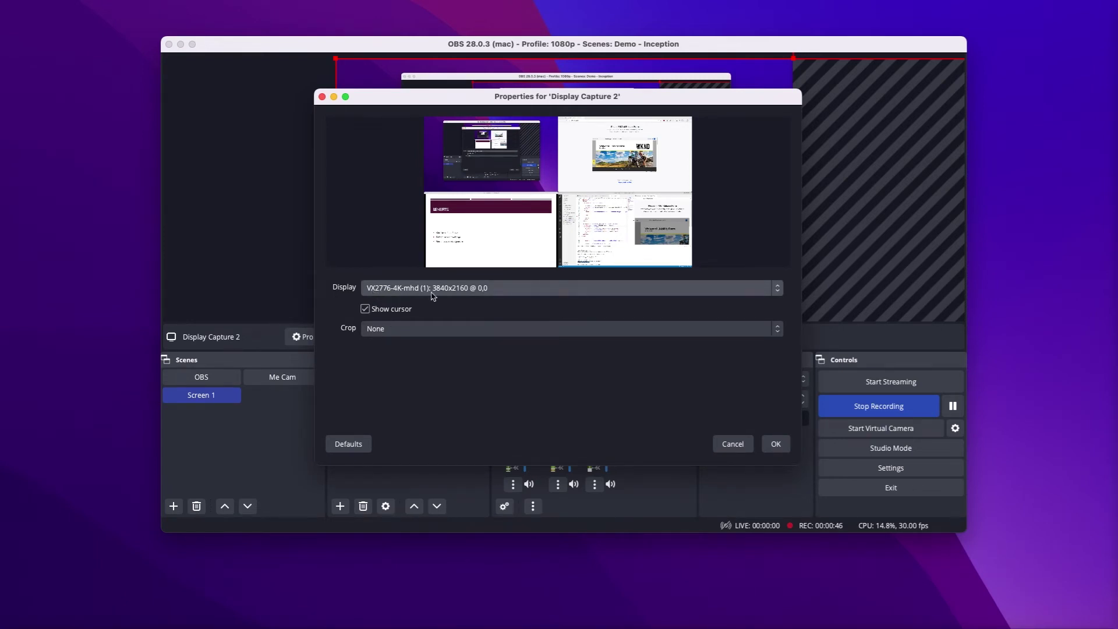
{"action": "left_click", "coordinate": [788, 448]}
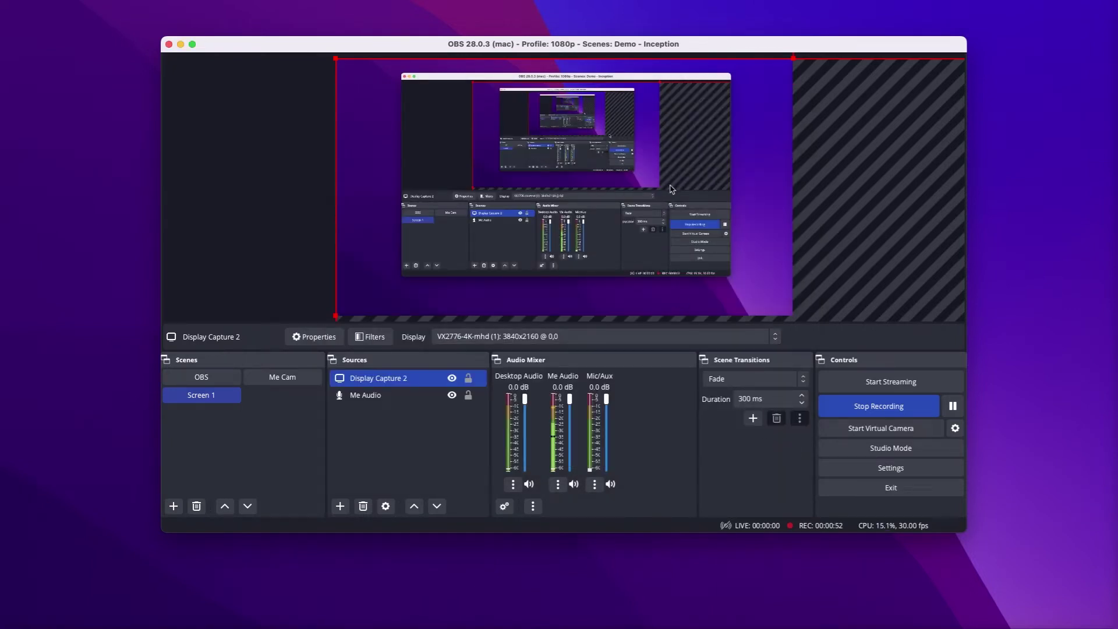
- Drag Display Capture 2 around the preview until it frames the captured screen
{"action": "left_click_drag", "start_coordinate": [693, 220], "coordinate": [233, 220]}
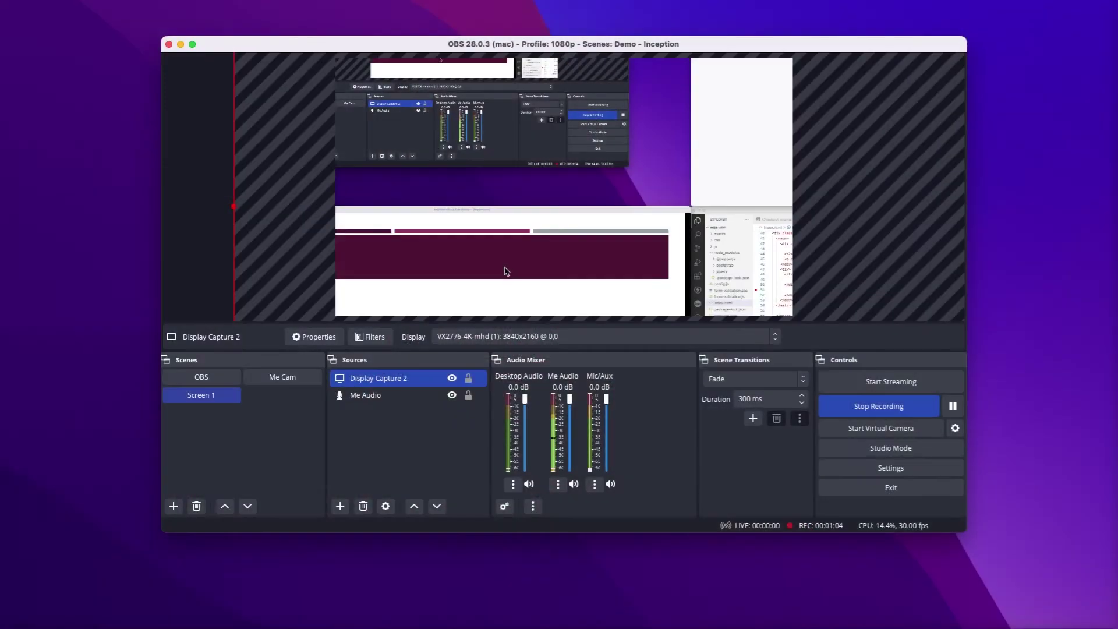
{"action": "left_click_drag", "start_coordinate": [507, 267], "coordinate": [582, 333]}
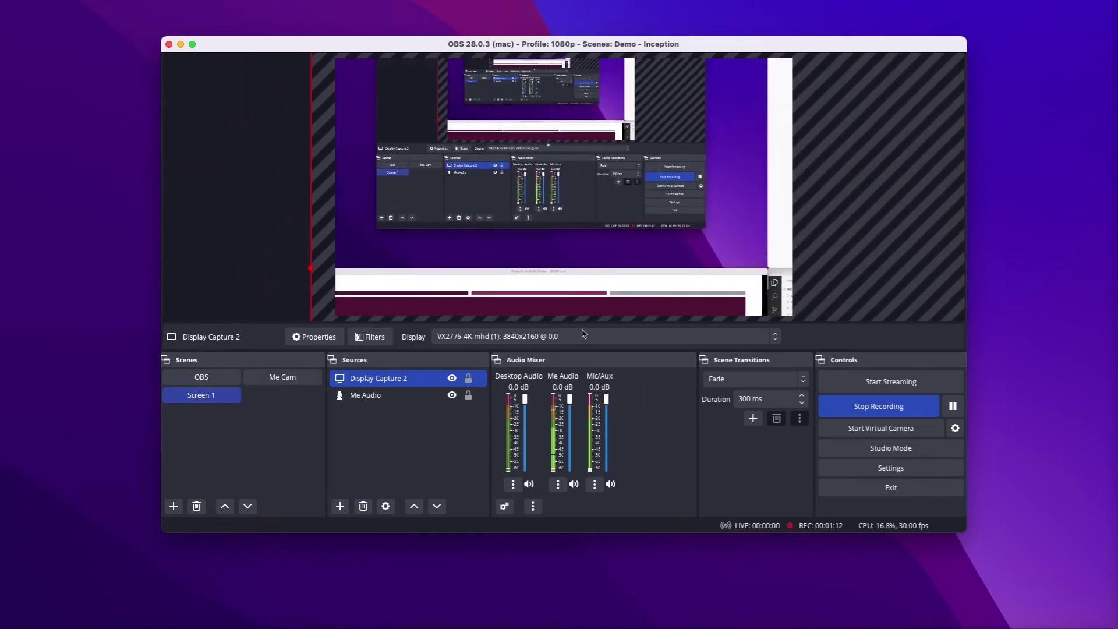
{"action": "left_click_drag", "start_coordinate": [466, 169], "coordinate": [483, 212]}
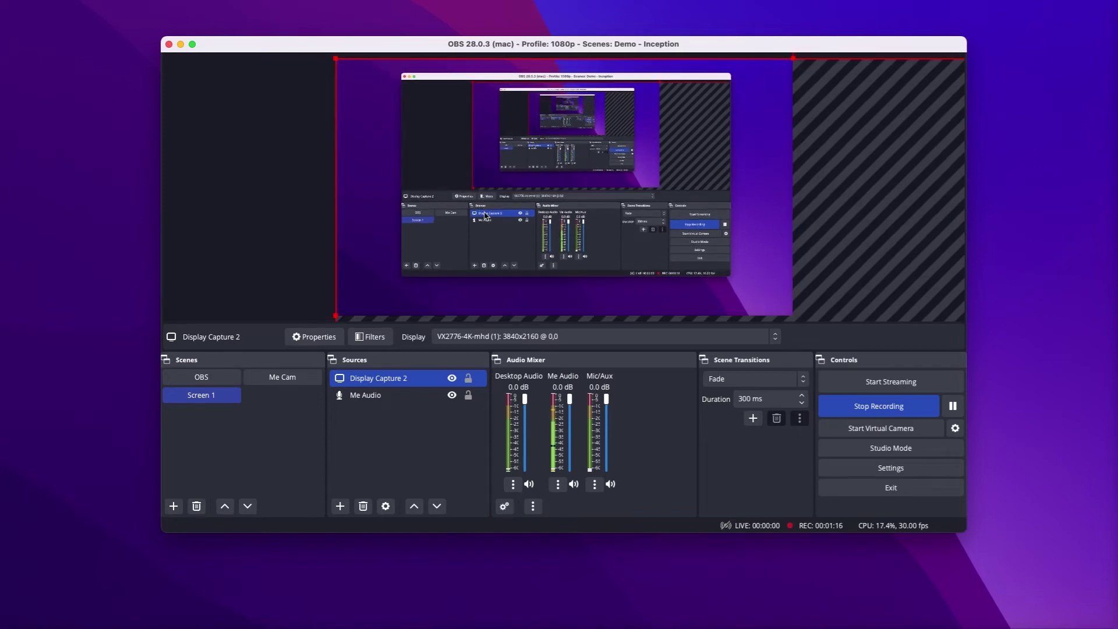
- Duplicate Screen 1 as a new scene named Screen 2 and reposition its display capture
{"action": "right_click", "coordinate": [214, 401]}
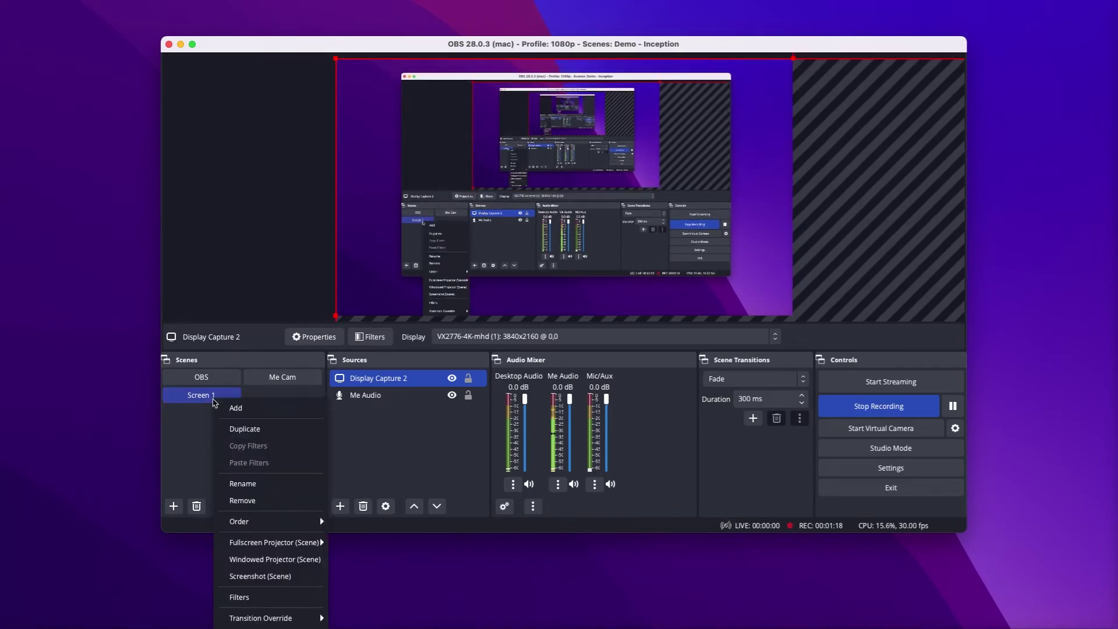
{"action": "left_click", "coordinate": [259, 429]}
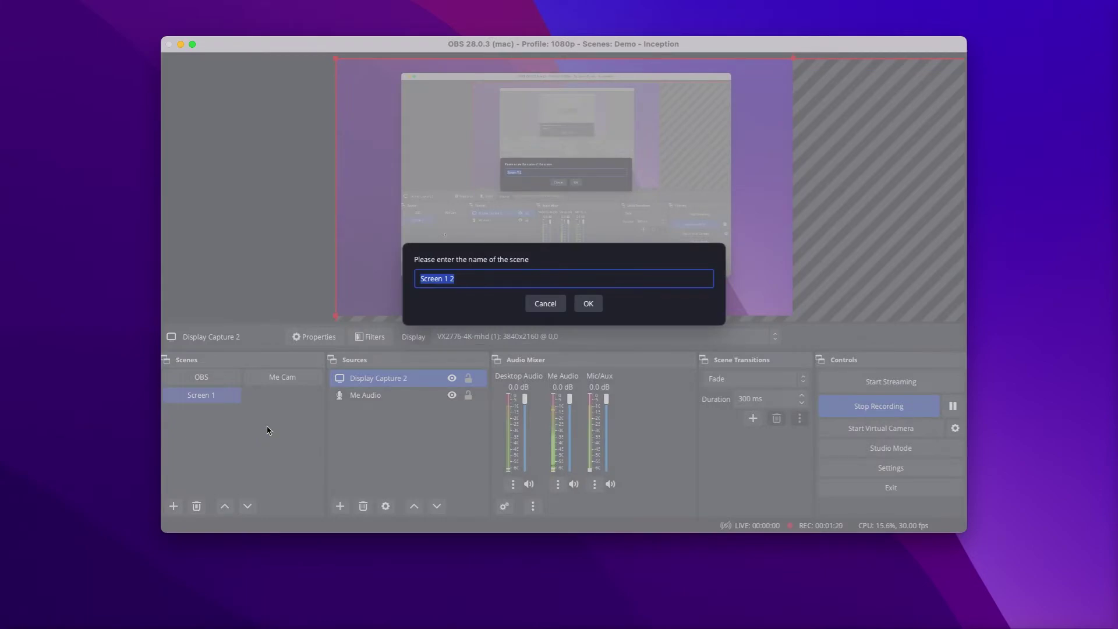
{"action": "type", "text": "2"}
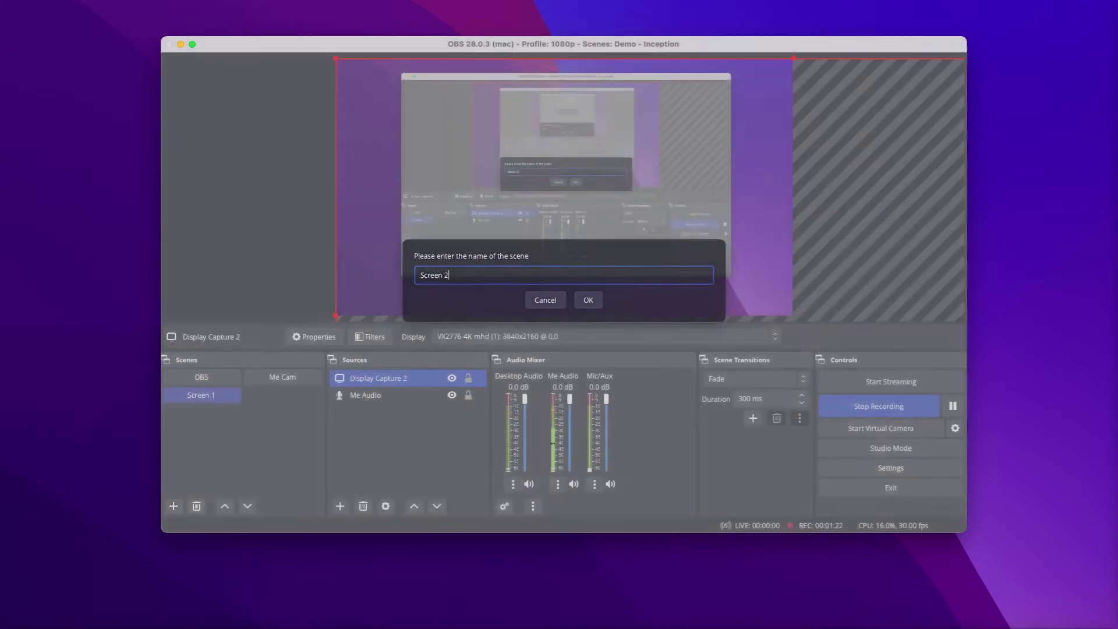
{"action": "key", "text": "Return"}
{"action": "left_click_drag", "start_coordinate": [559, 323], "coordinate": [236, 239]}
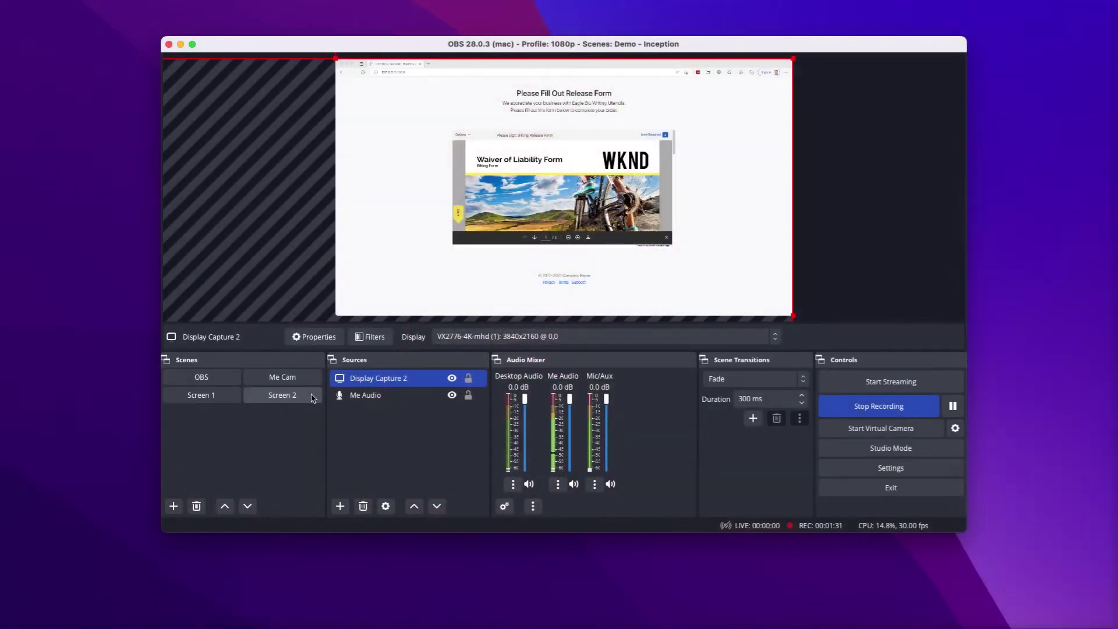
- Duplicate the scene as Screen 3 and reframe its display capture on the BENEFITS slide
{"action": "right_click", "coordinate": [313, 394]}
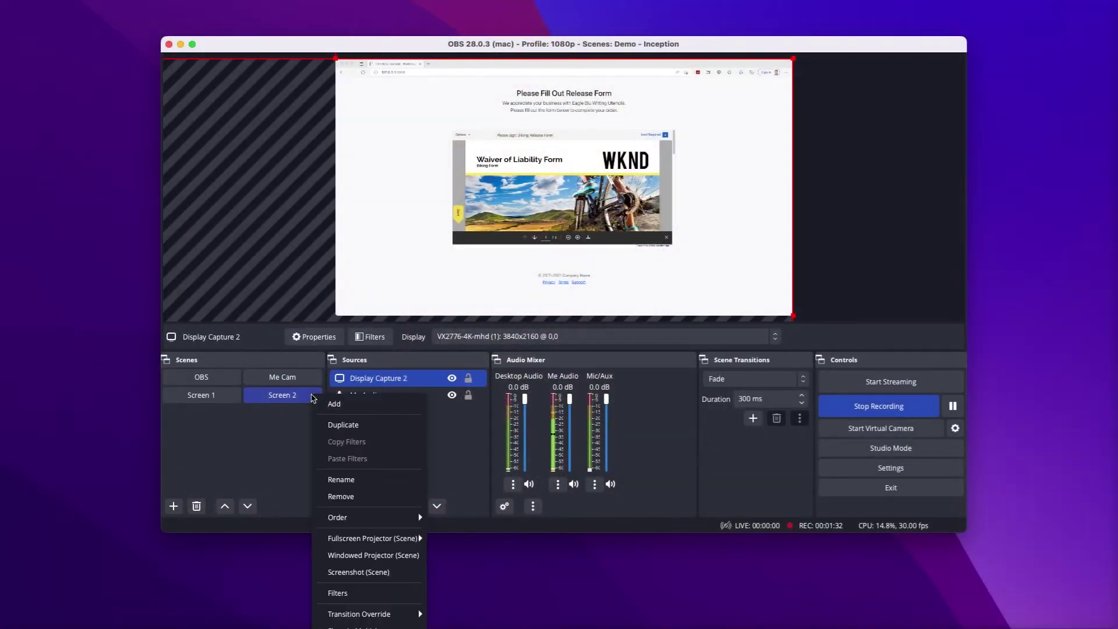
{"action": "left_click", "coordinate": [366, 424]}
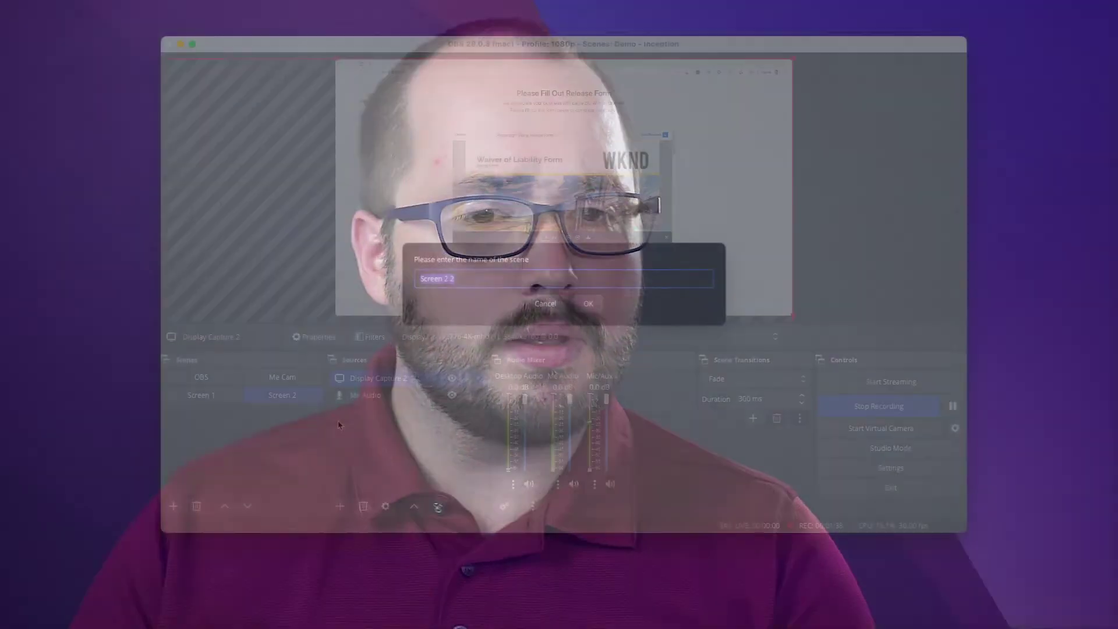
{"action": "type", "text": "Screen 2"}
{"action": "key", "text": "Return"}
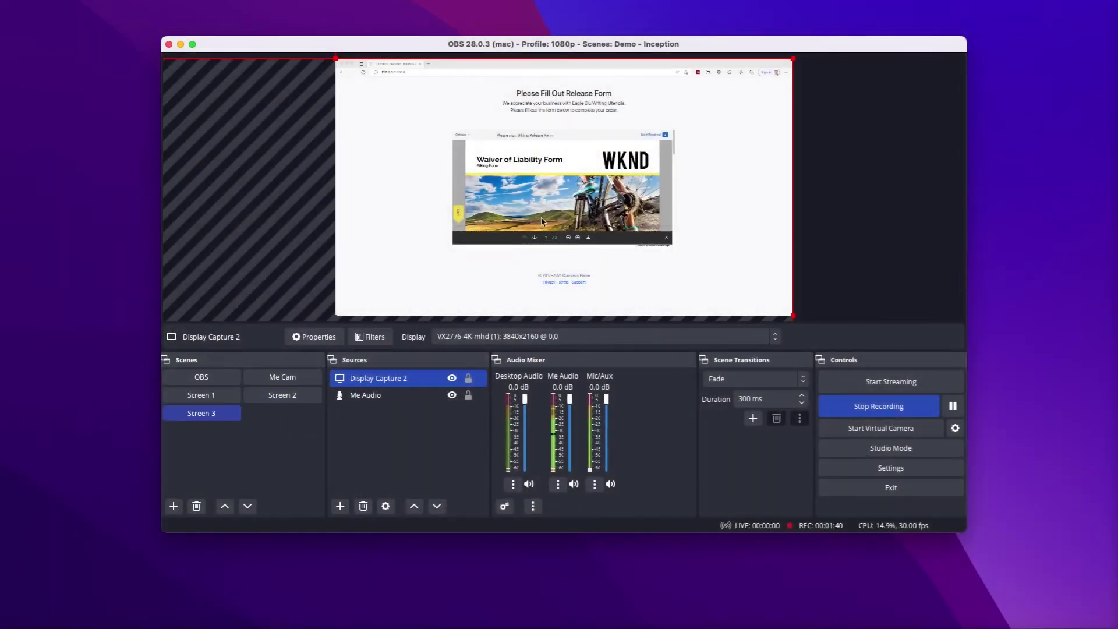
{"action": "mouse_move", "coordinate": [655, 124]}
{"action": "left_mouse_down"}
{"action": "mouse_move", "coordinate": [602, 170]}
{"action": "mouse_move", "coordinate": [661, 130]}
{"action": "mouse_move", "coordinate": [664, 143]}
{"action": "left_mouse_up"}
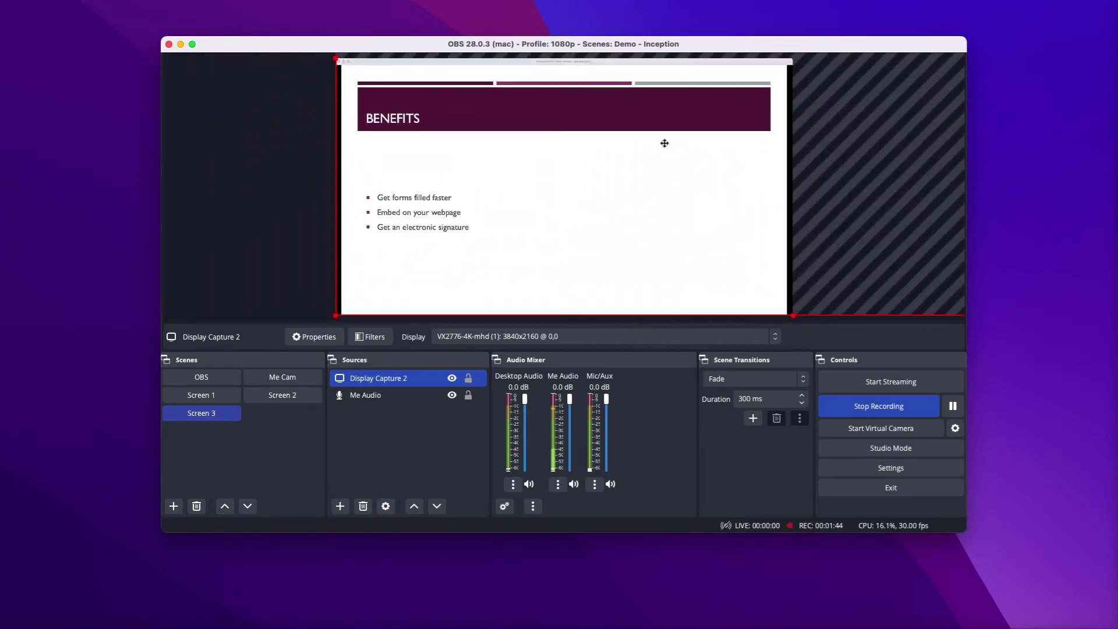
- Duplicate Screen 3 as a new scene named Screen 4
{"action": "right_click", "coordinate": [238, 430]}
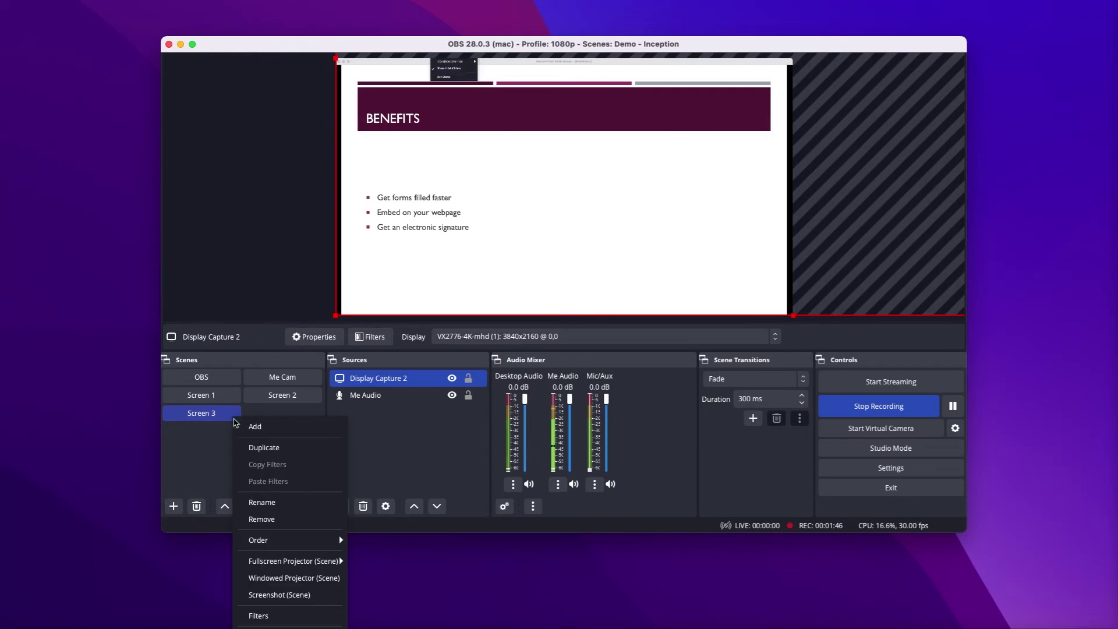
{"action": "left_click", "coordinate": [256, 445]}
{"action": "left_click", "coordinate": [454, 279]}
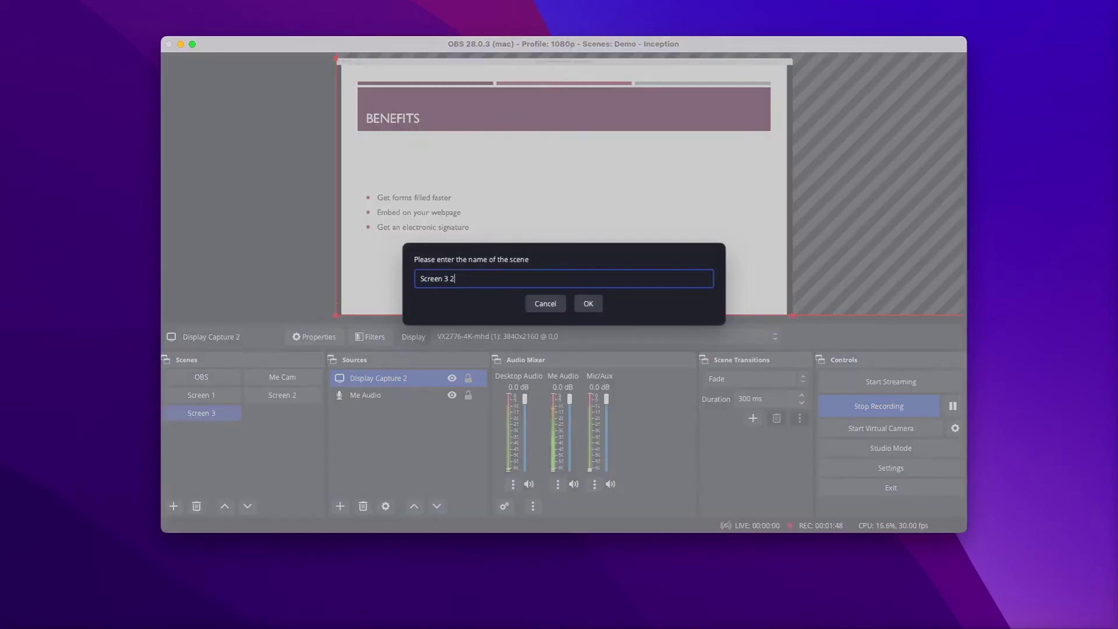
{"action": "type", "text": "4"}
{"action": "key", "text": "Return"}
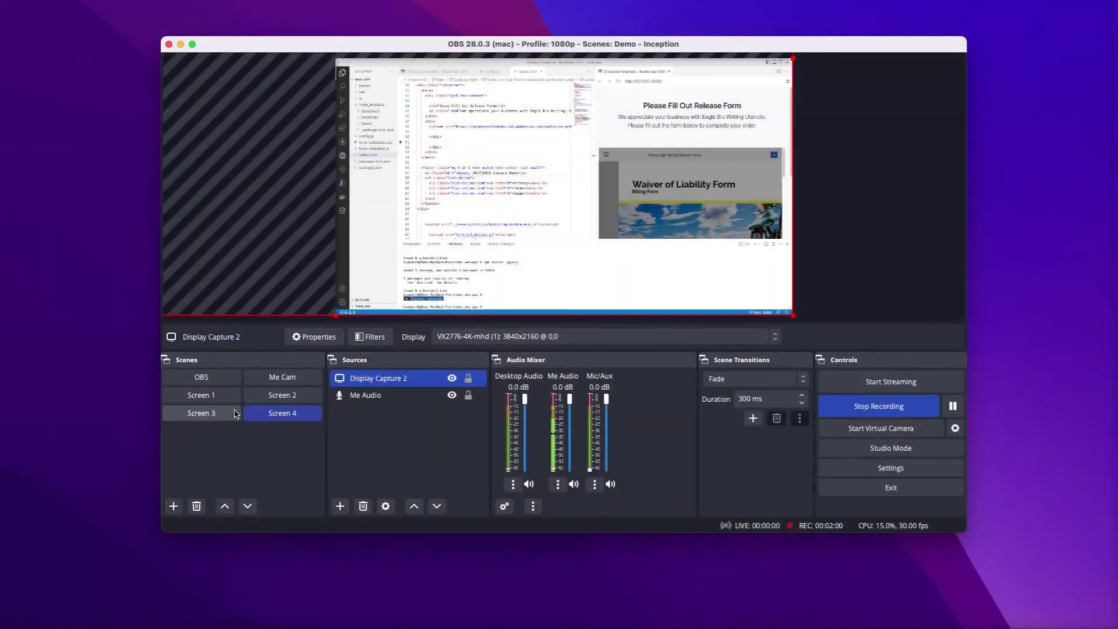
- Switch through Screen 1, 2, 3 and 4 to check each capture, ending on Screen 2
{"action": "left_click", "coordinate": [236, 400]}
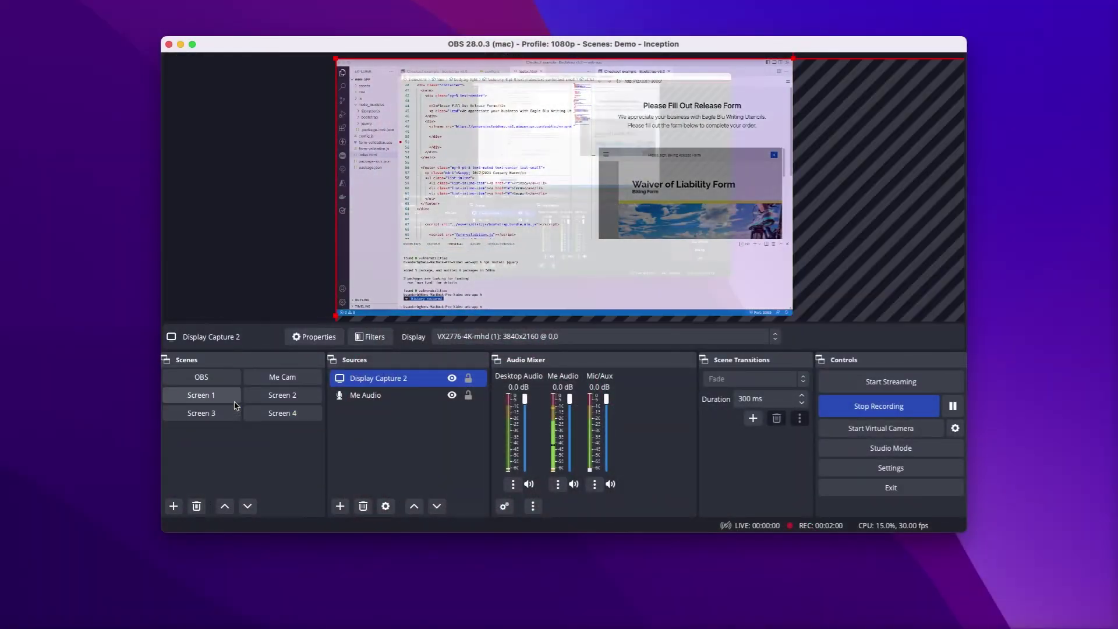
{"action": "left_click", "coordinate": [271, 399]}
{"action": "left_click", "coordinate": [238, 412]}
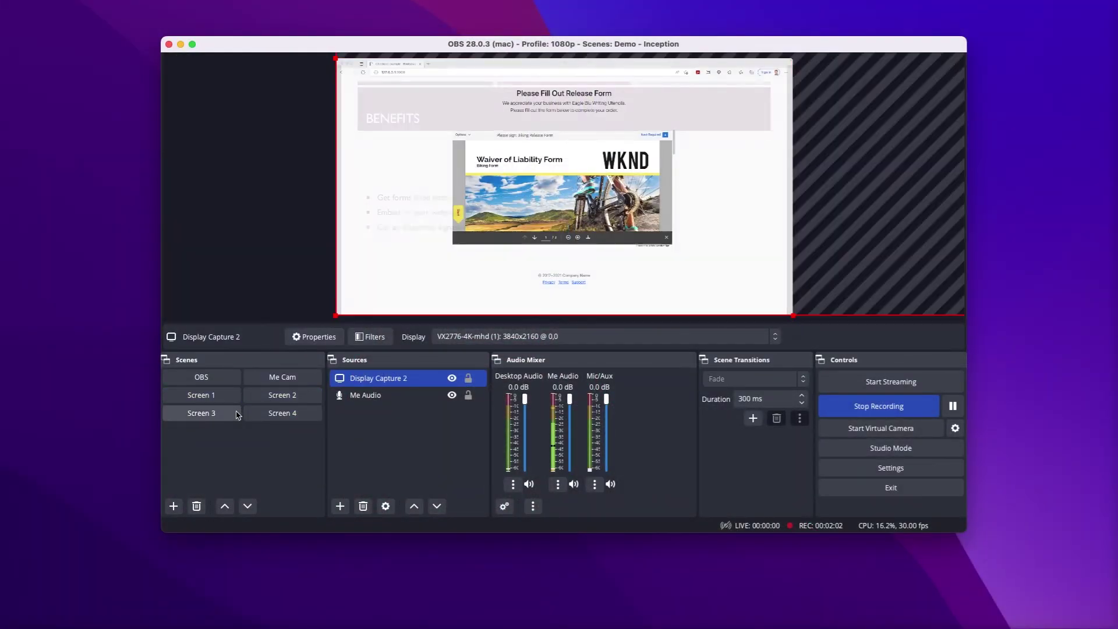
{"action": "left_click", "coordinate": [271, 415]}
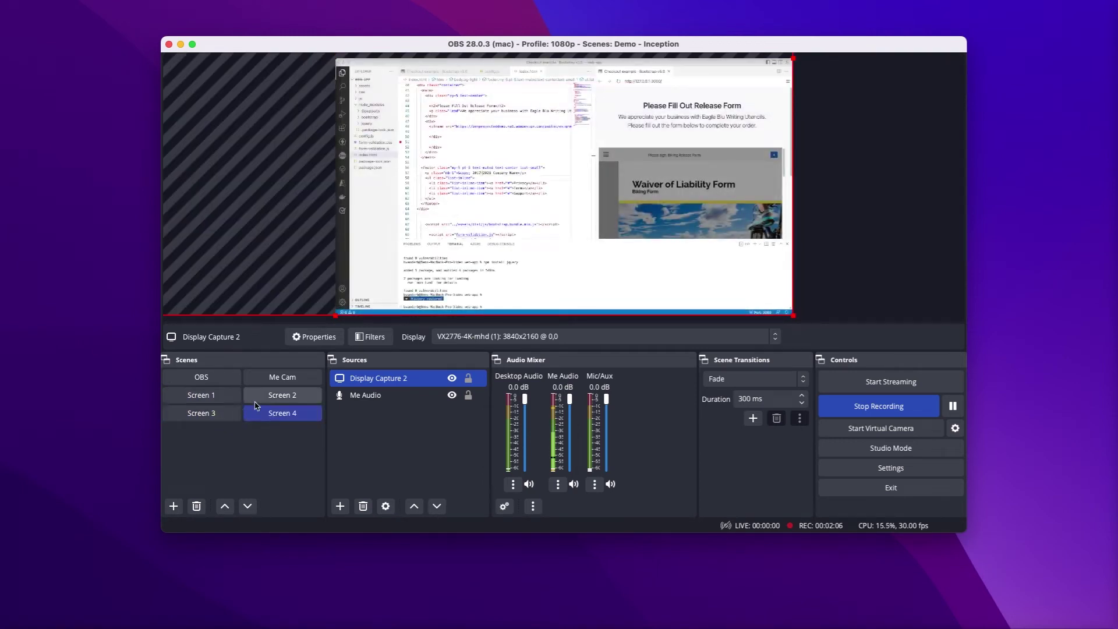
{"action": "left_click", "coordinate": [264, 399]}
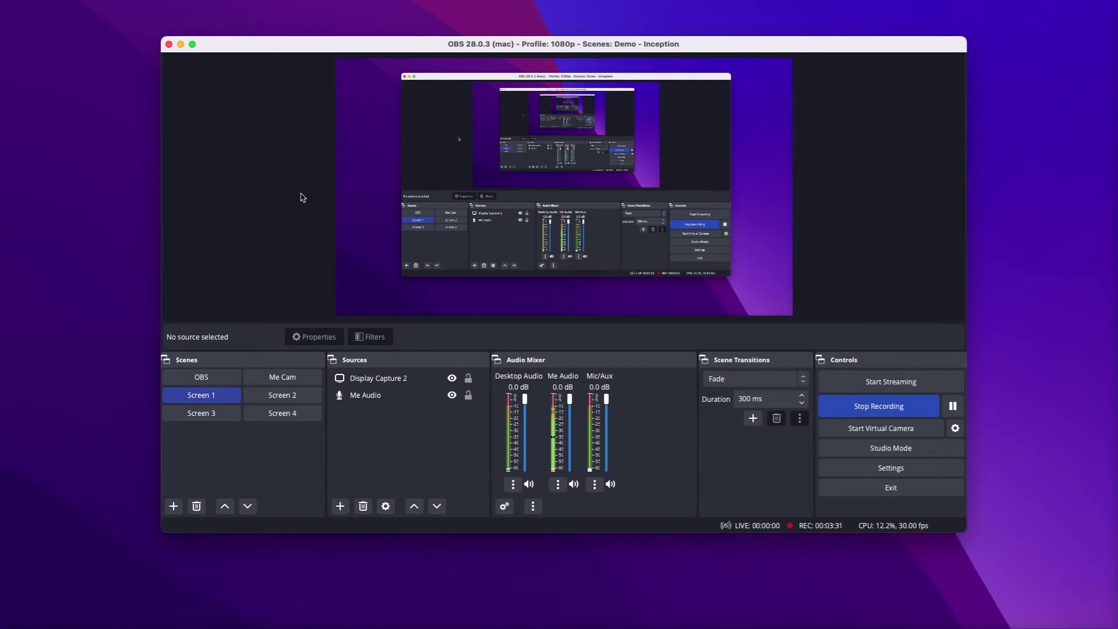
- Project the preview fullscreen on the VX2776 display at 3840,0
{"action": "right_click", "coordinate": [283, 194]}
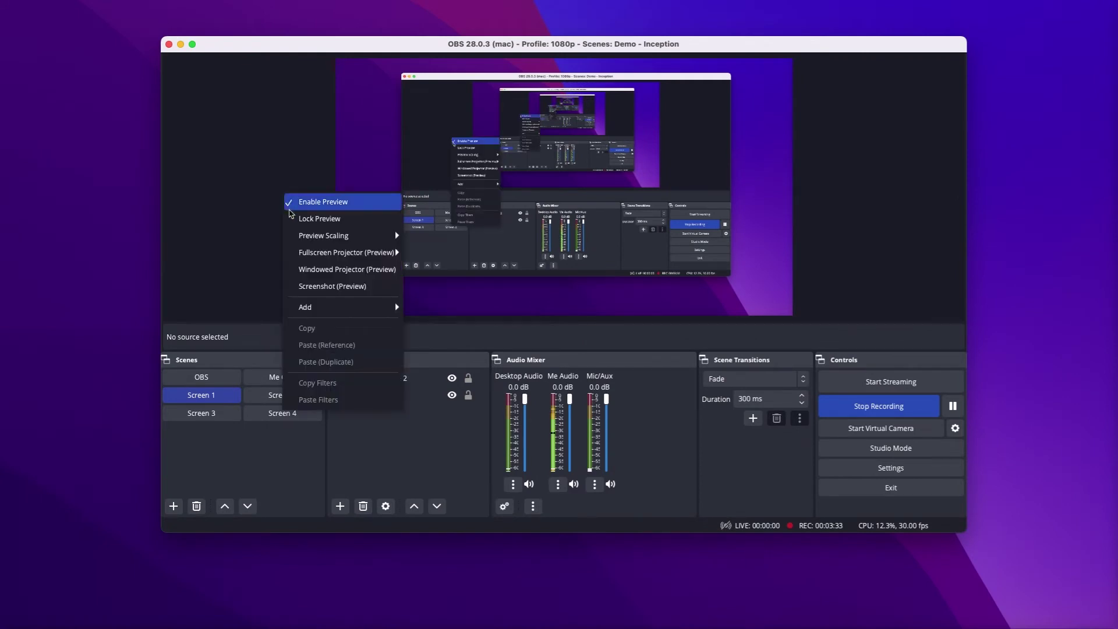
{"action": "mouse_move", "coordinate": [301, 256]}
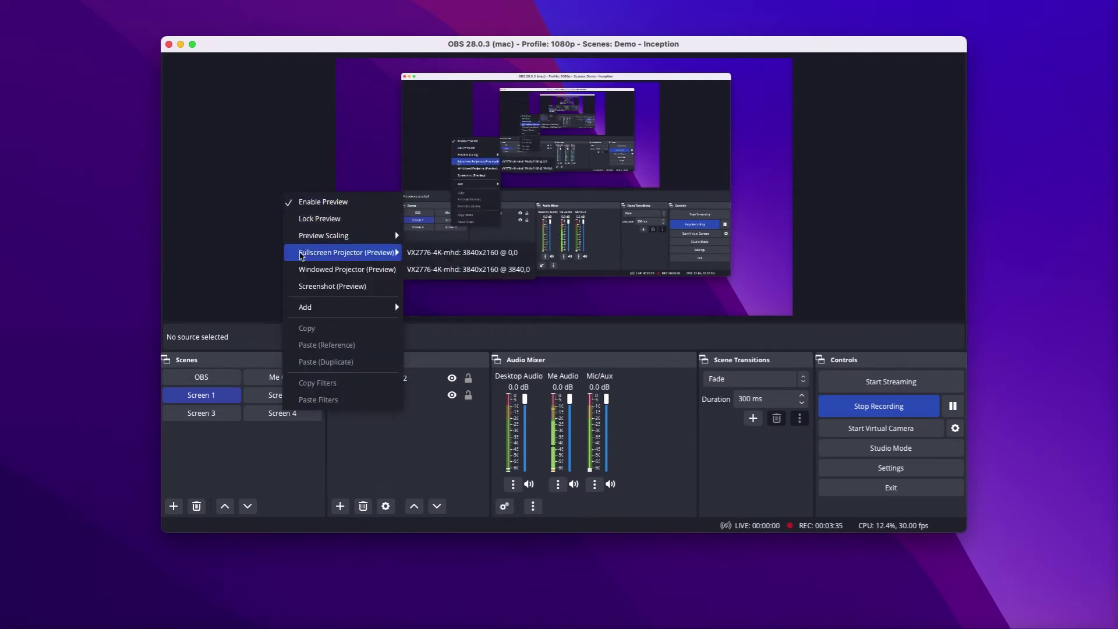
{"action": "left_click", "coordinate": [427, 270]}
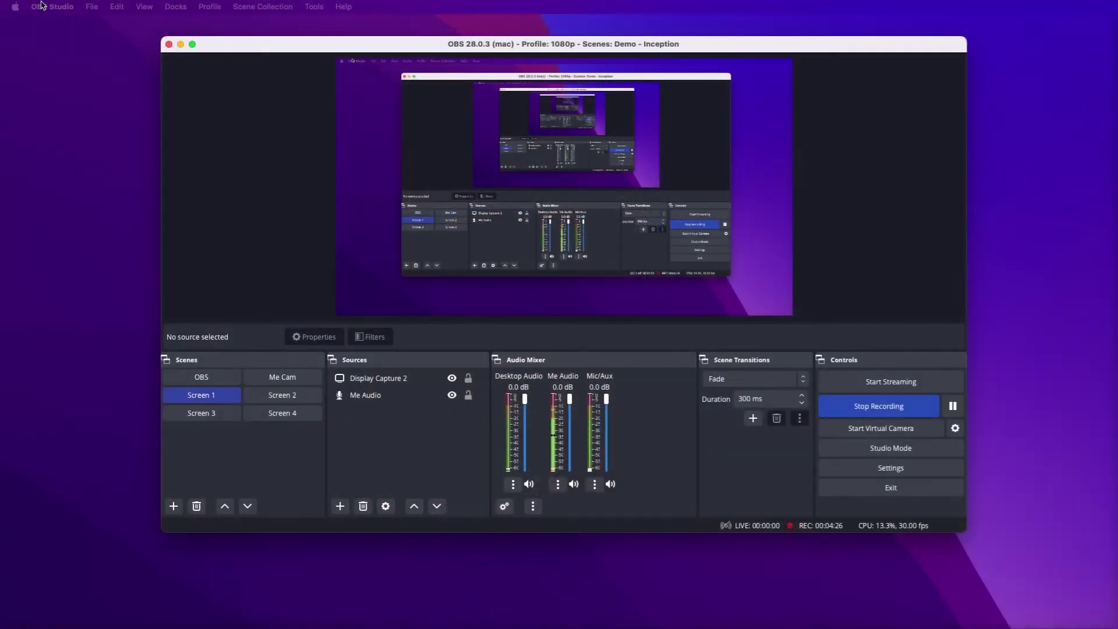
- Open the Hotkeys page in Preferences and scroll to the Screen 1 and Screen 2 scene-switch hotkeys
{"action": "left_click", "coordinate": [41, 4]}
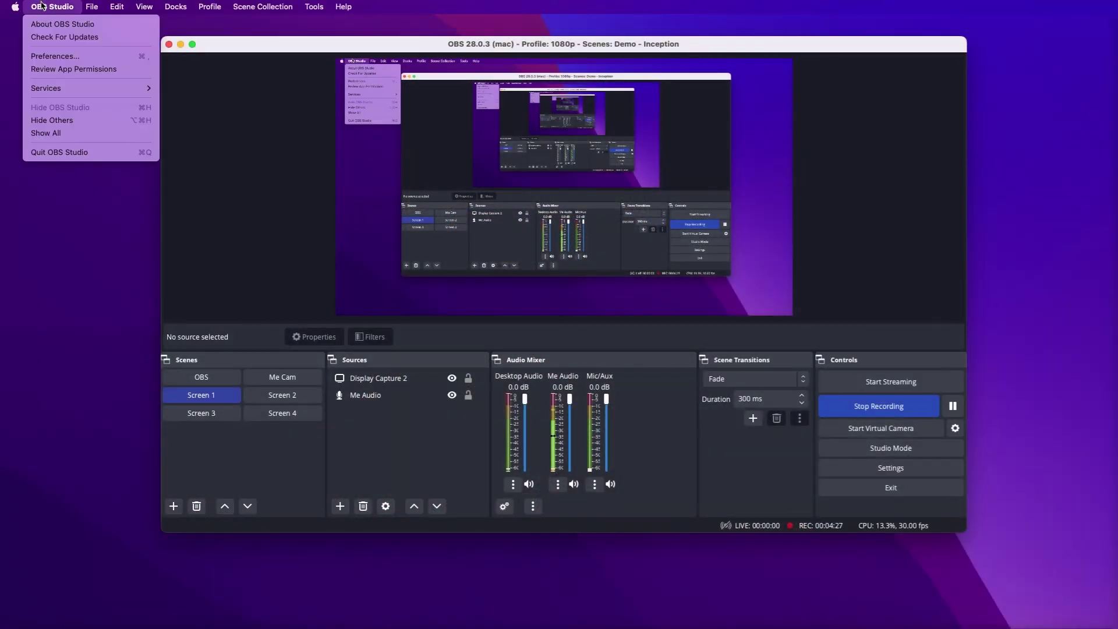
{"action": "left_click", "coordinate": [60, 54]}
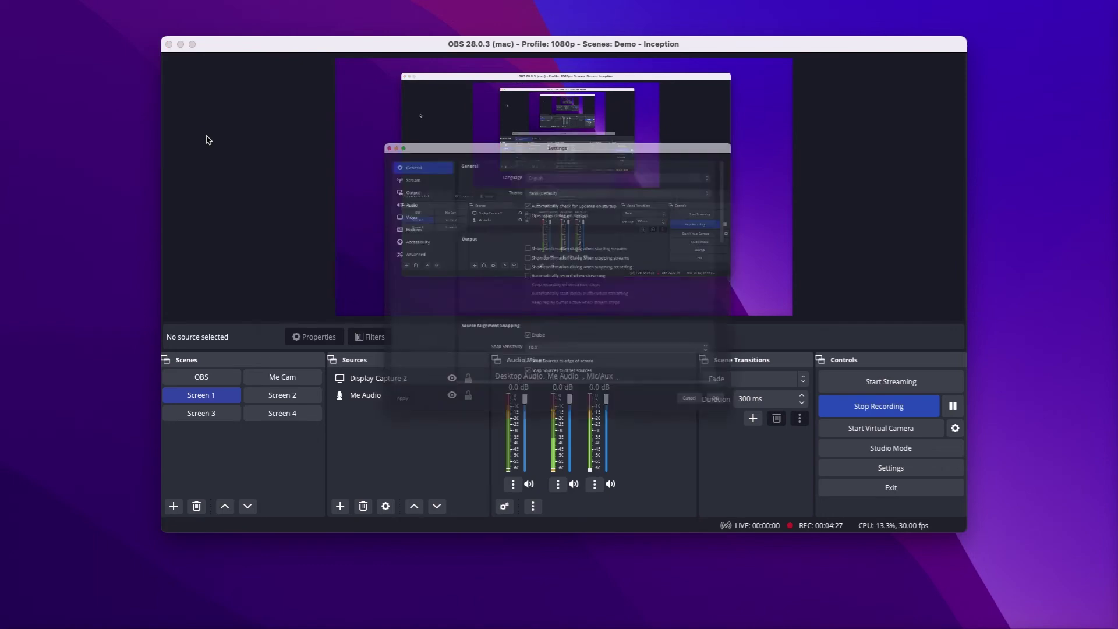
{"action": "left_click", "coordinate": [365, 204]}
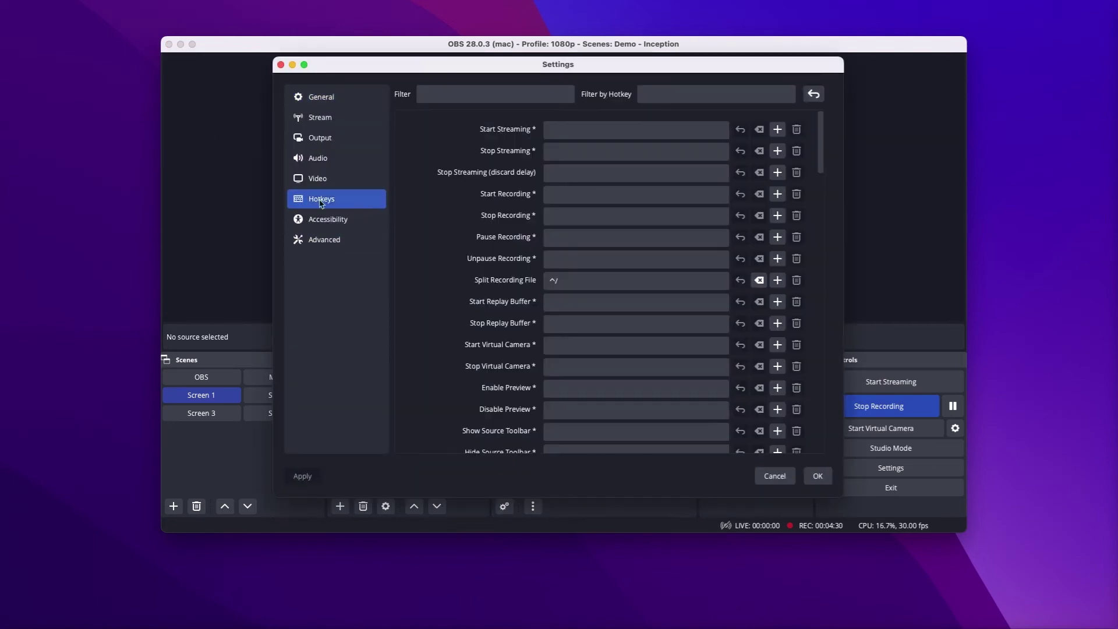
{"action": "scroll", "coordinate": [570, 171], "scroll_direction": "down", "scroll_amount": 15}
{"action": "scroll", "coordinate": [565, 184], "scroll_direction": "down", "scroll_amount": 10}
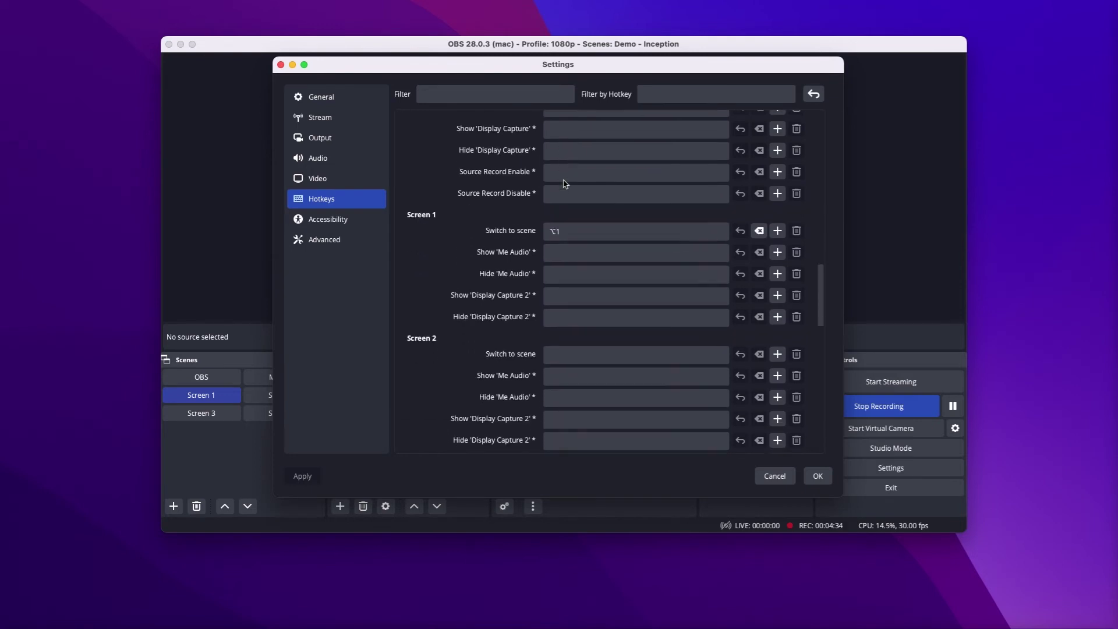
{"action": "scroll", "coordinate": [565, 184], "scroll_direction": "down", "scroll_amount": 1}
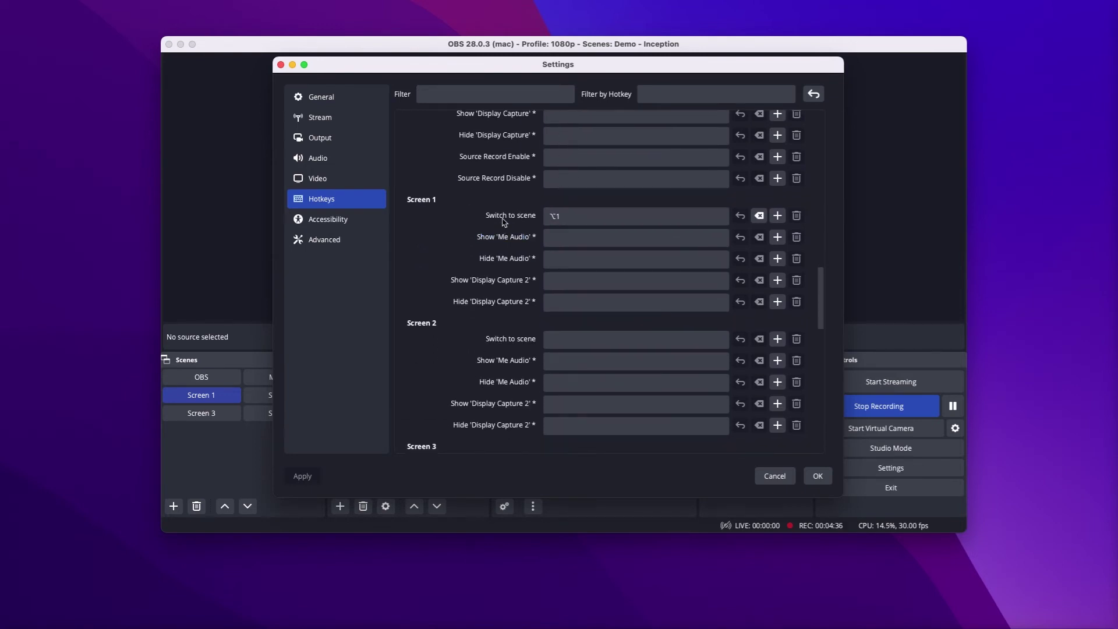